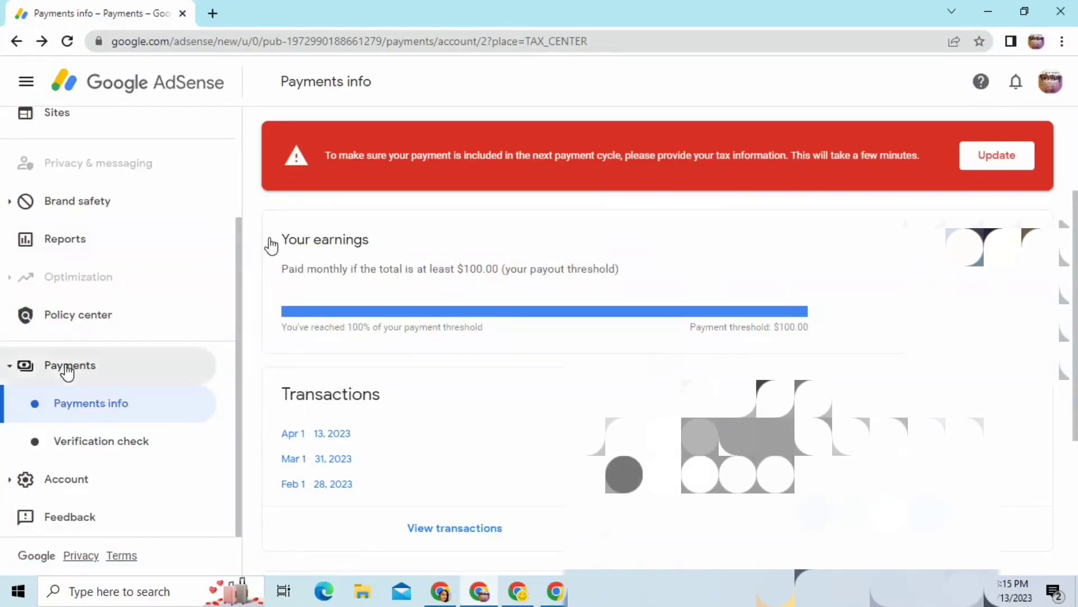
- Go to the payments information and select the YouTube (India) payments account
{"action": "left_click", "coordinate": [67, 368]}
{"action": "left_click", "coordinate": [73, 449]}
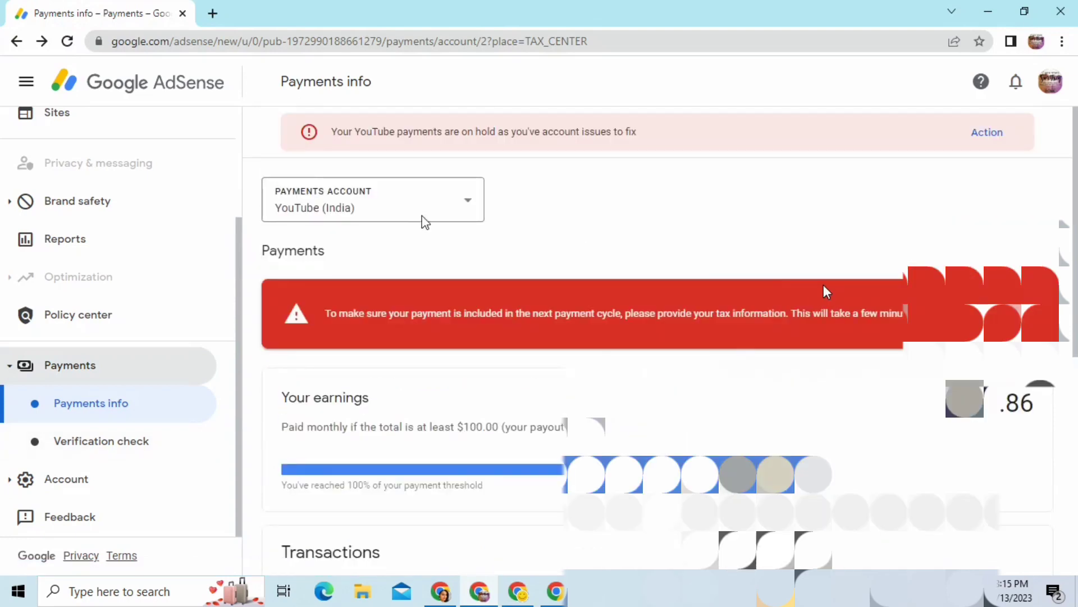
{"action": "left_click", "coordinate": [384, 215]}
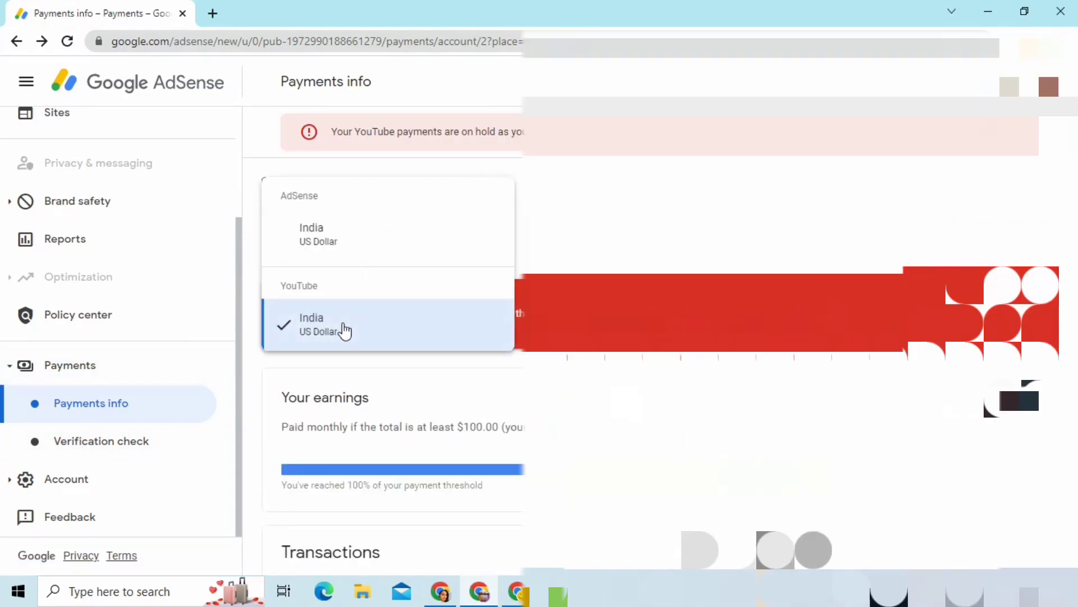
{"action": "left_click", "coordinate": [344, 330]}
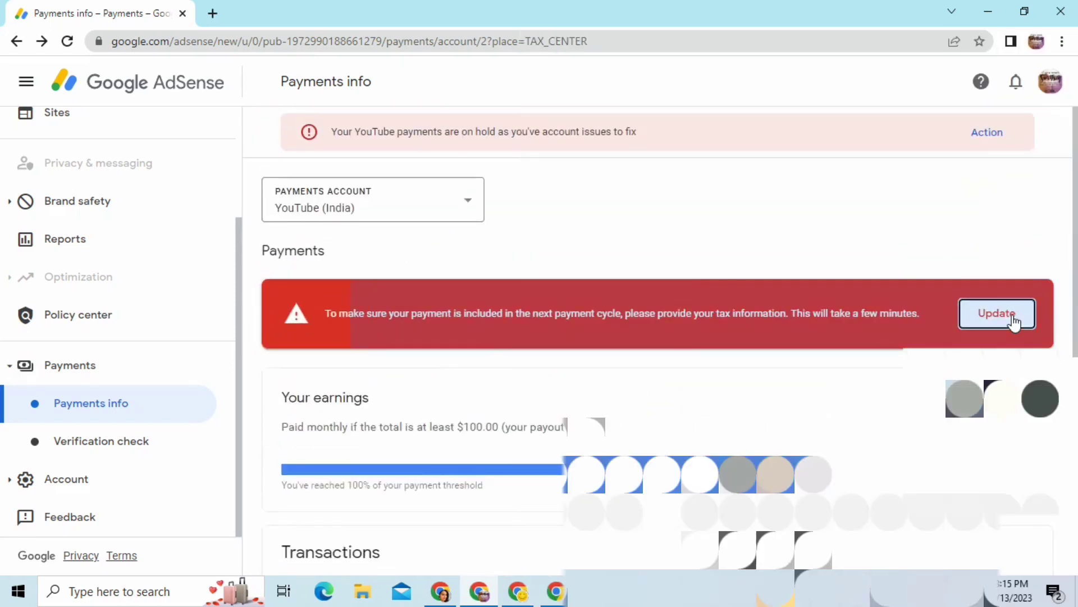
- Open the tax information update for the payments account and start a new United States tax form
{"action": "left_click", "coordinate": [1014, 322]}
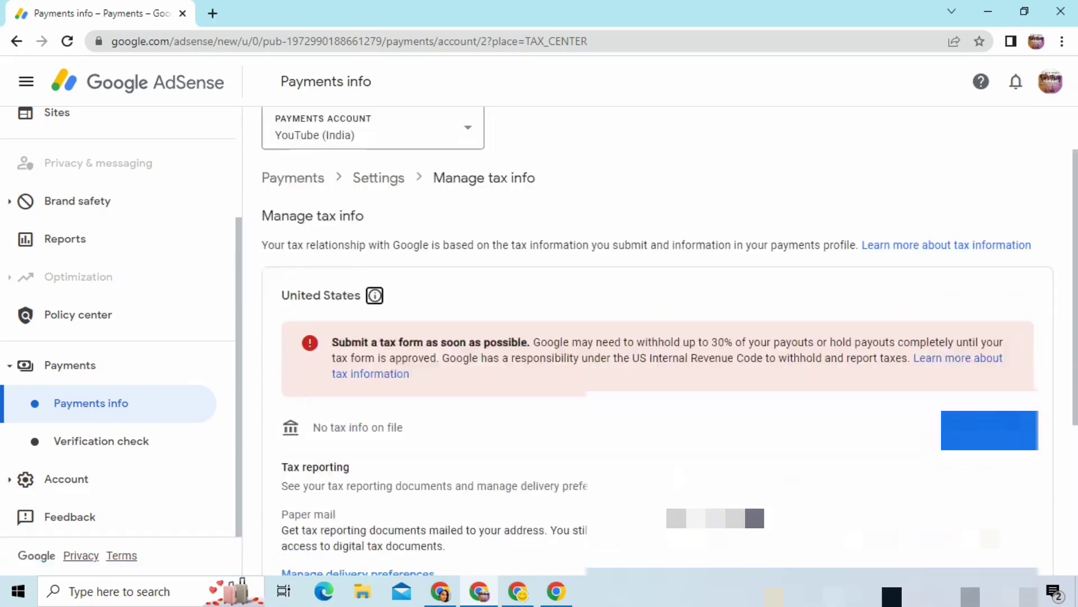
{"action": "scroll", "coordinate": [1014, 324], "scroll_direction": "down", "scroll_amount": 3}
{"action": "left_click", "coordinate": [978, 342]}
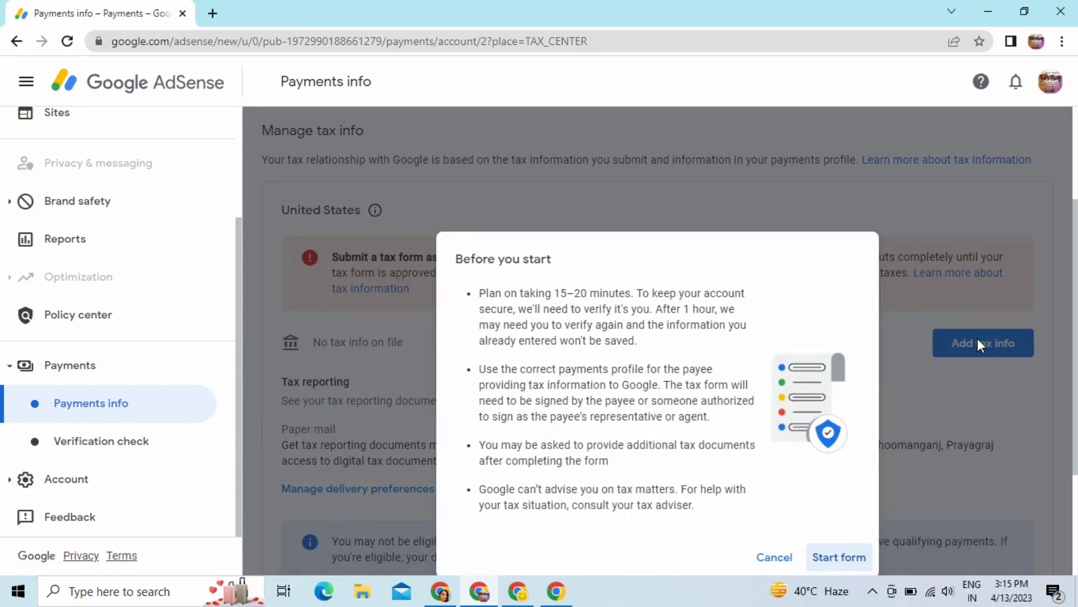
{"action": "scroll", "coordinate": [843, 398], "scroll_direction": "down", "scroll_amount": 3}
{"action": "left_click", "coordinate": [840, 401]}
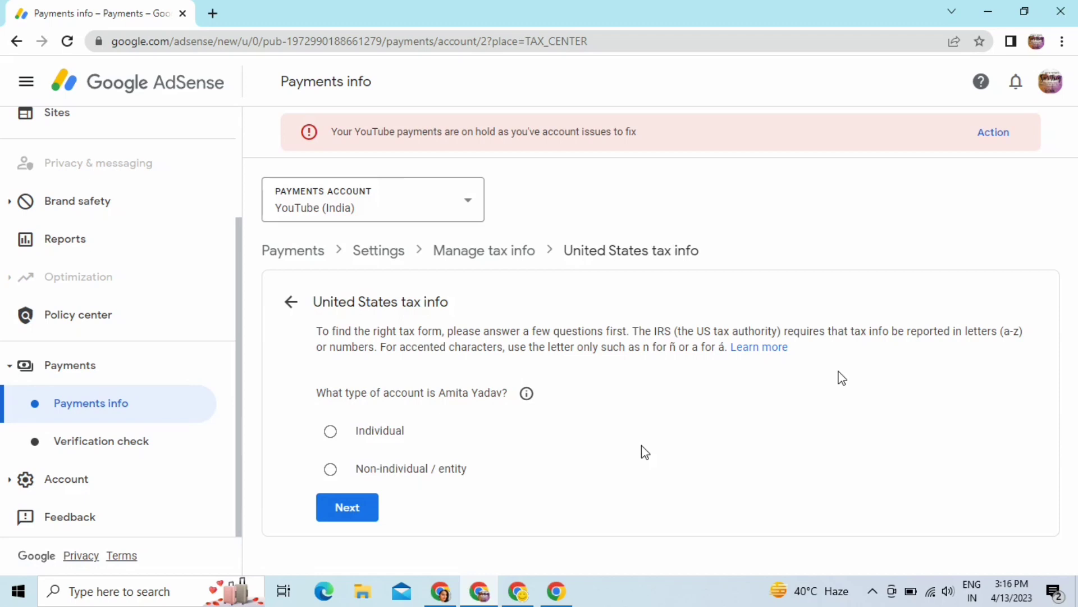
- Declare the account type as Individual and answer No to being a citizen or resident of the United States
{"action": "left_click", "coordinate": [331, 431]}
{"action": "left_click", "coordinate": [349, 508]}
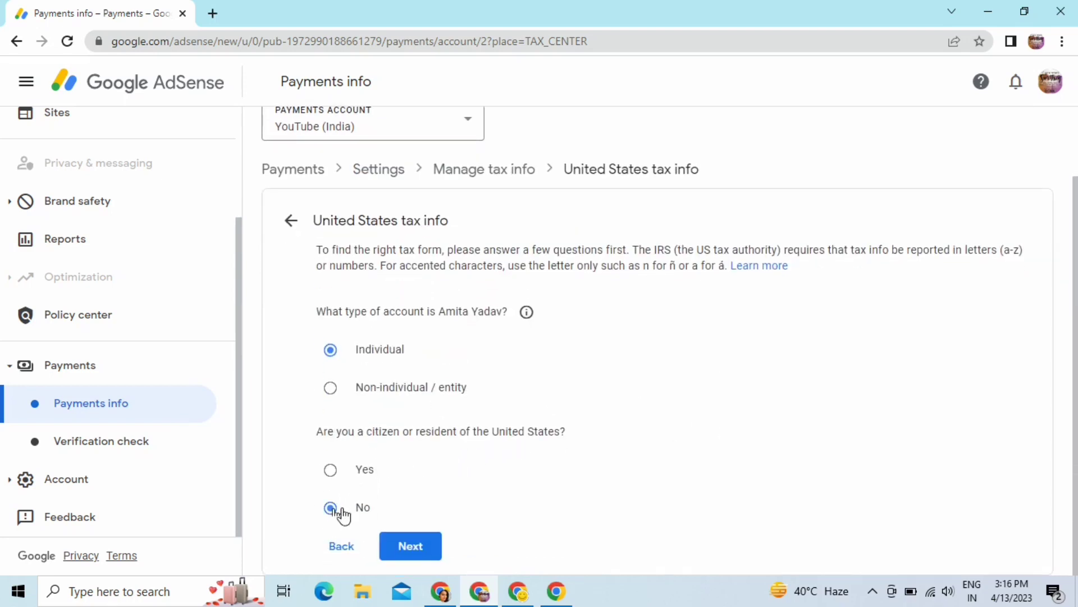
{"action": "left_click", "coordinate": [410, 548]}
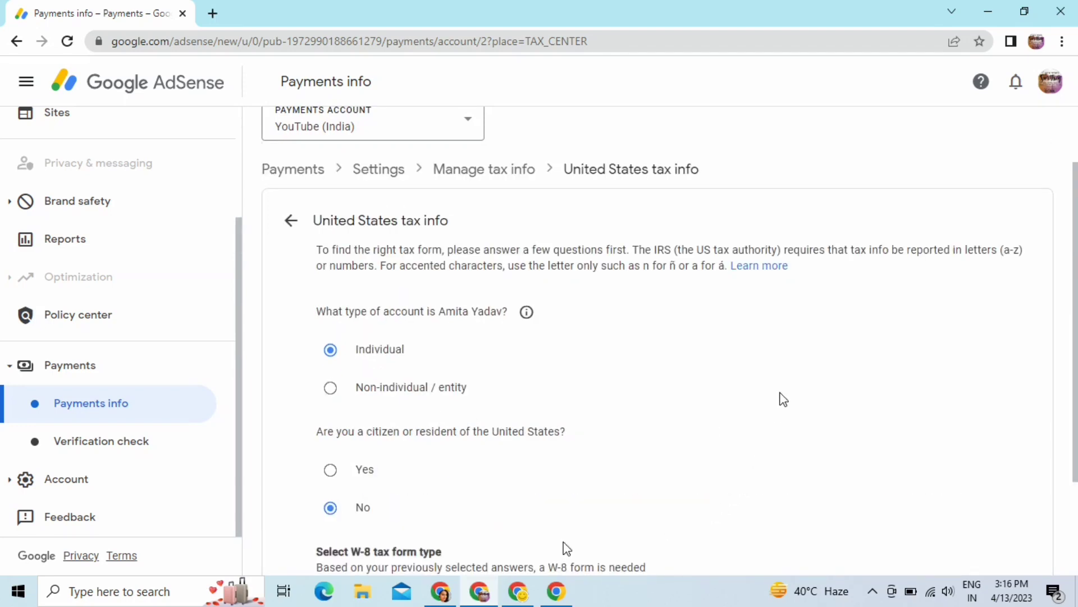
- Select W-8BEN as the W-8 tax form type and start that form
{"action": "scroll", "coordinate": [780, 397], "scroll_direction": "down", "scroll_amount": 2}
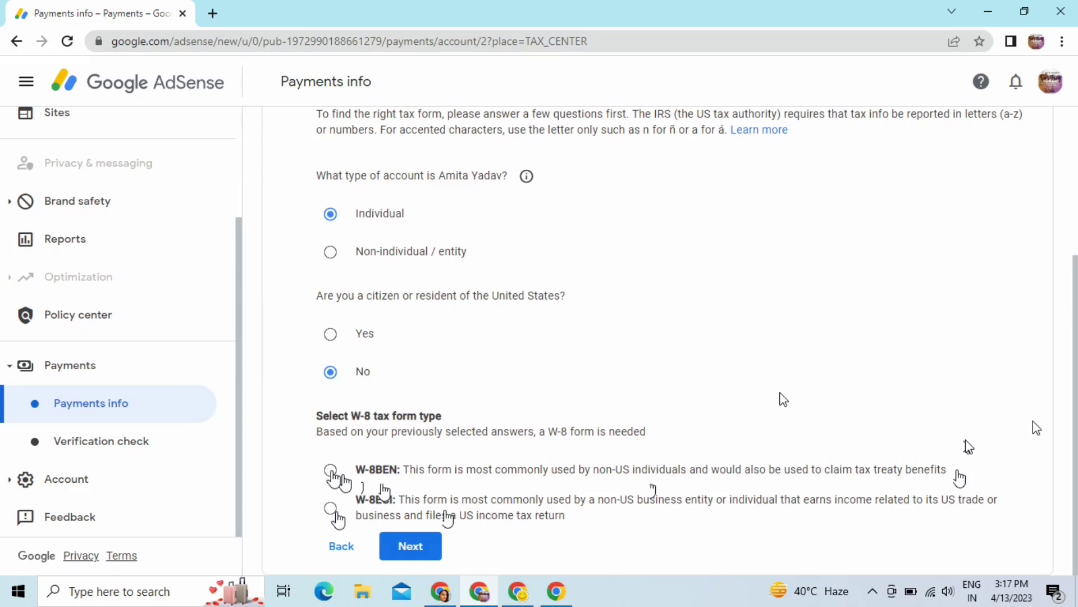
{"action": "left_click", "coordinate": [332, 472]}
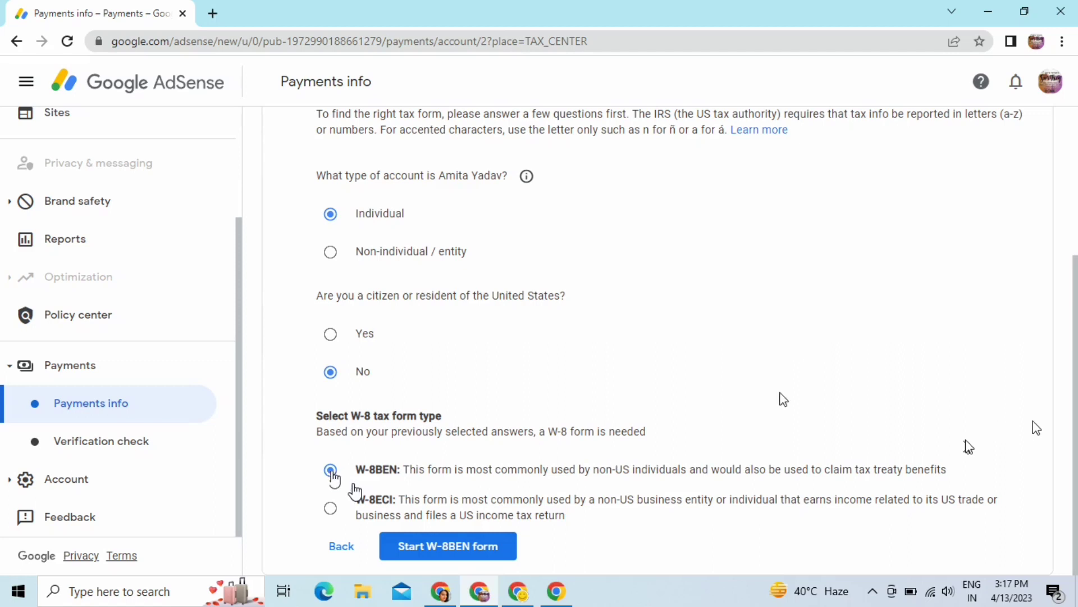
{"action": "left_click", "coordinate": [333, 473]}
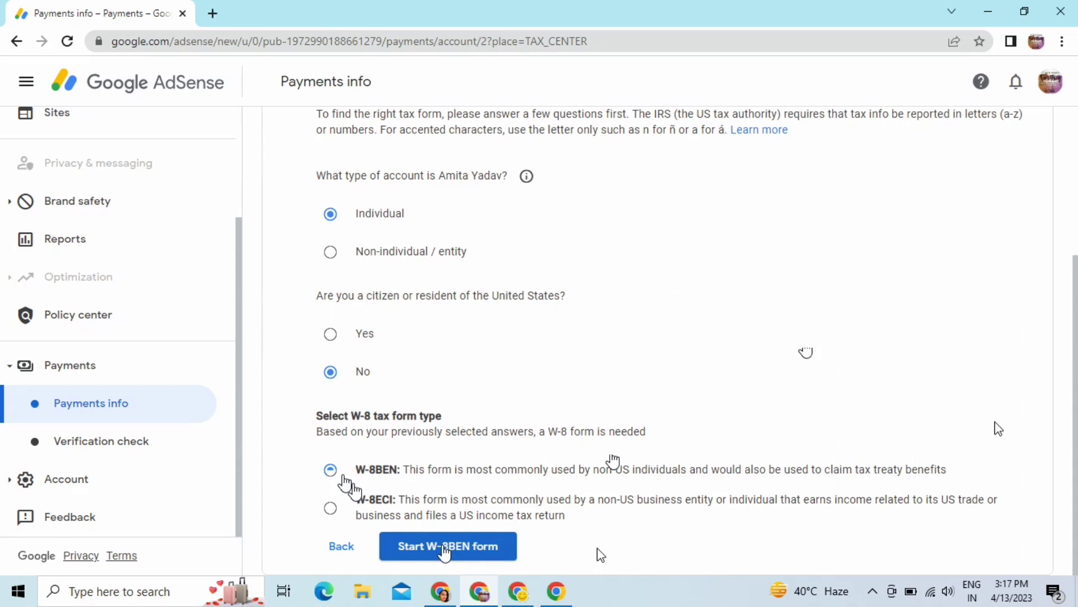
{"action": "left_click", "coordinate": [444, 552]}
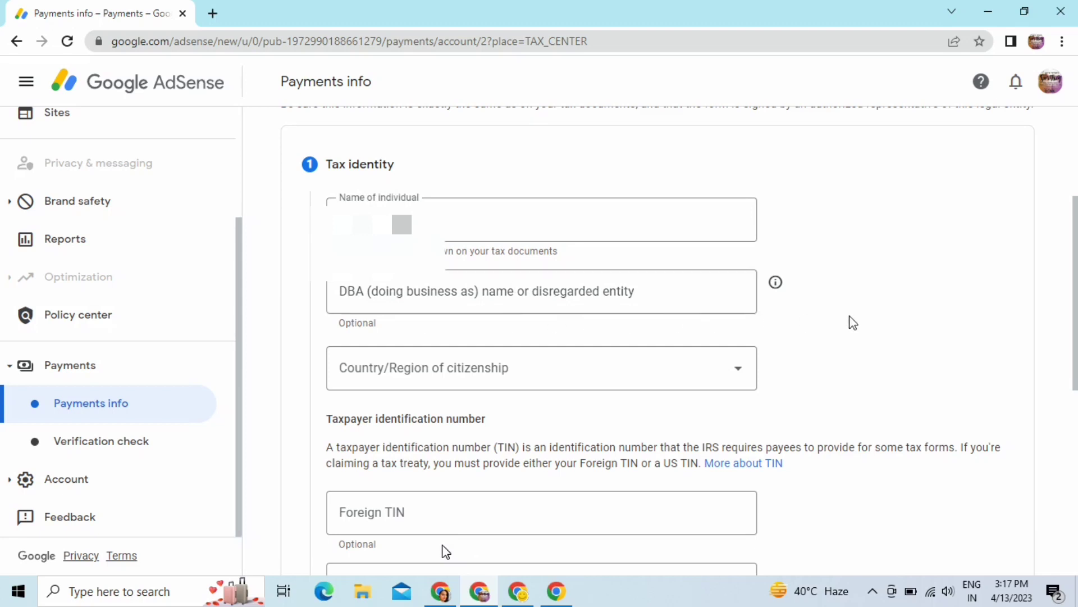
- Set the country/region of citizenship to India in the tax identity section
{"action": "scroll", "coordinate": [959, 328], "scroll_direction": "down", "scroll_amount": 2}
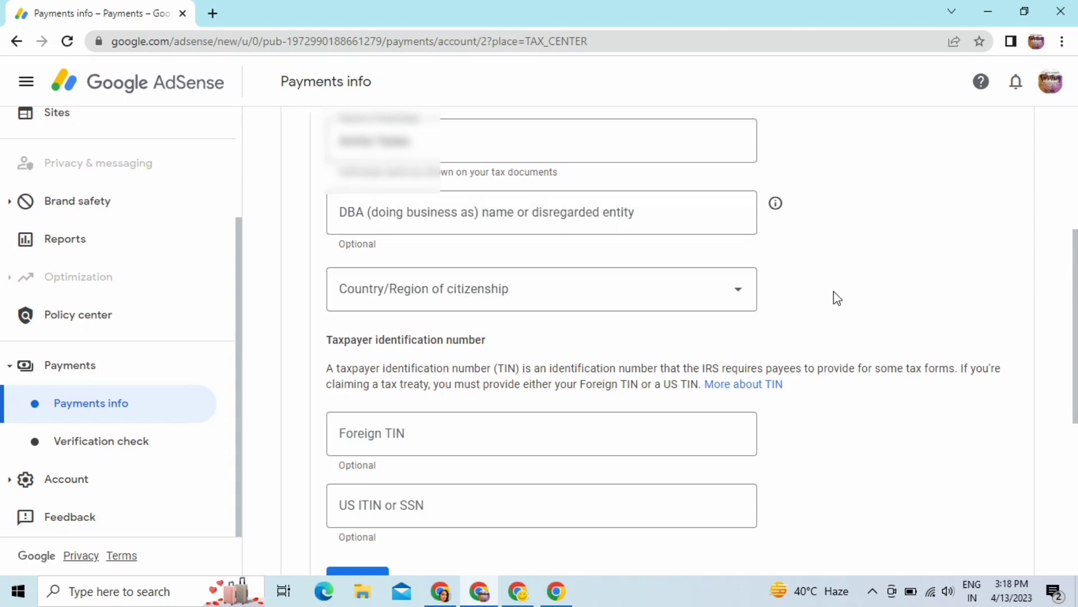
{"action": "scroll", "coordinate": [815, 284], "scroll_direction": "down", "scroll_amount": 1}
{"action": "left_click", "coordinate": [722, 218]}
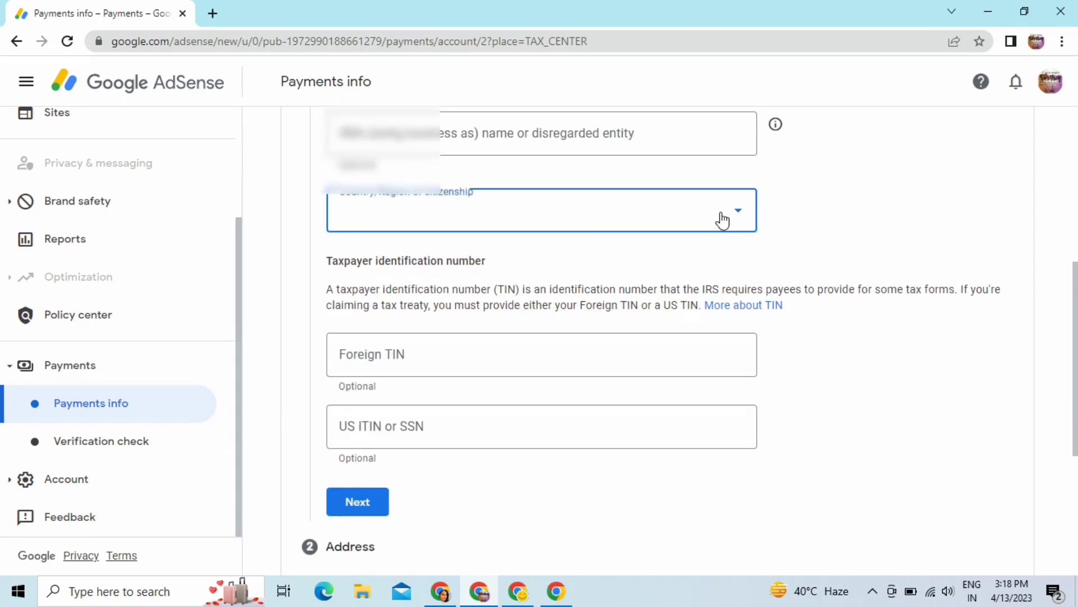
{"action": "scroll", "coordinate": [419, 412], "scroll_direction": "down", "scroll_amount": 10}
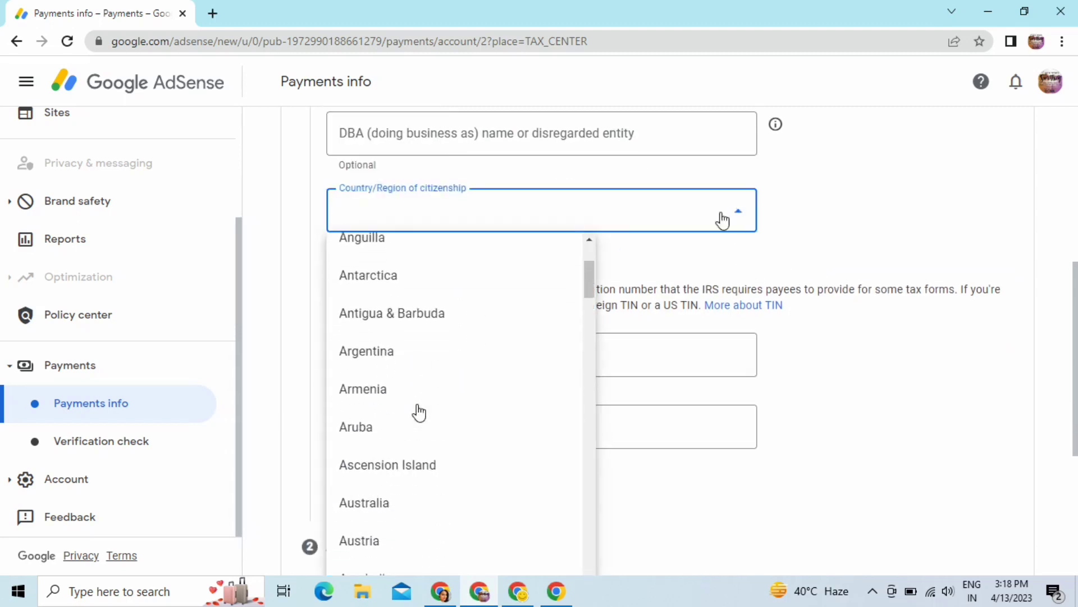
{"action": "scroll", "coordinate": [419, 413], "scroll_direction": "down", "scroll_amount": 20}
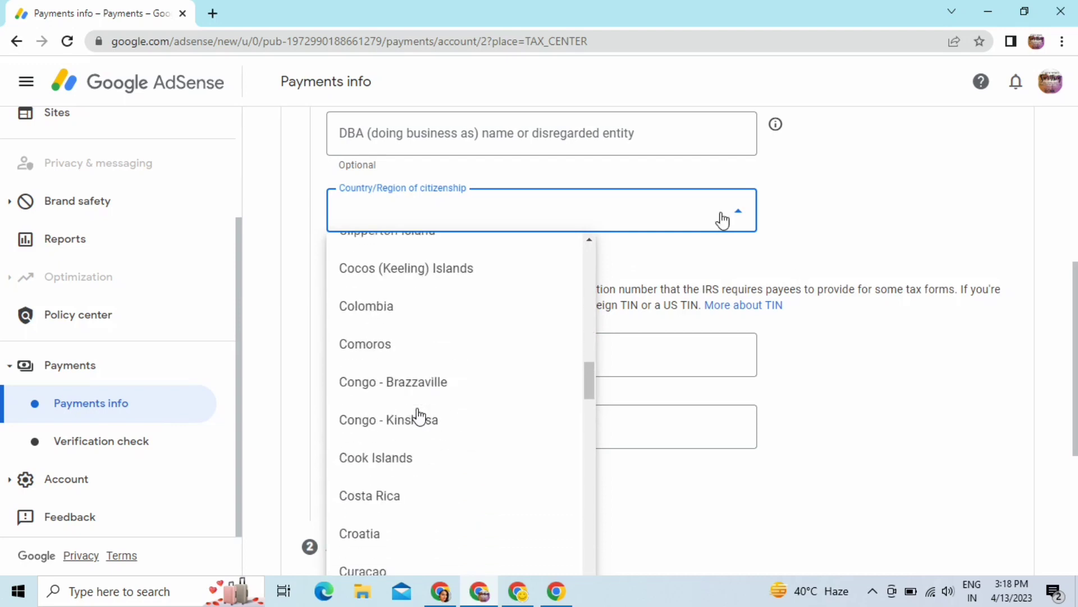
{"action": "scroll", "coordinate": [419, 416], "scroll_direction": "down", "scroll_amount": 13}
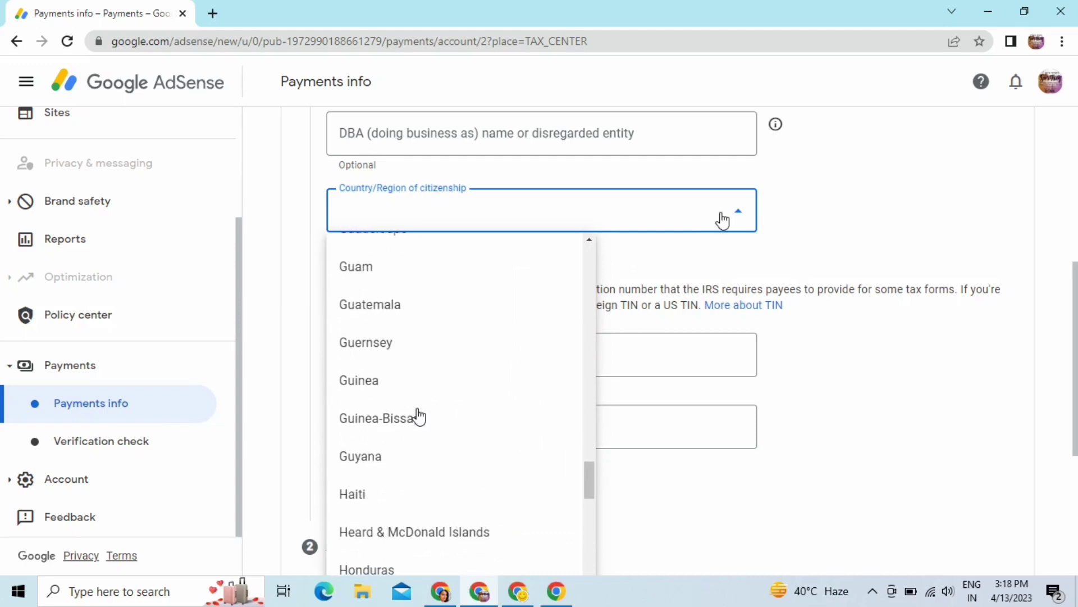
{"action": "scroll", "coordinate": [419, 416], "scroll_direction": "down", "scroll_amount": 14}
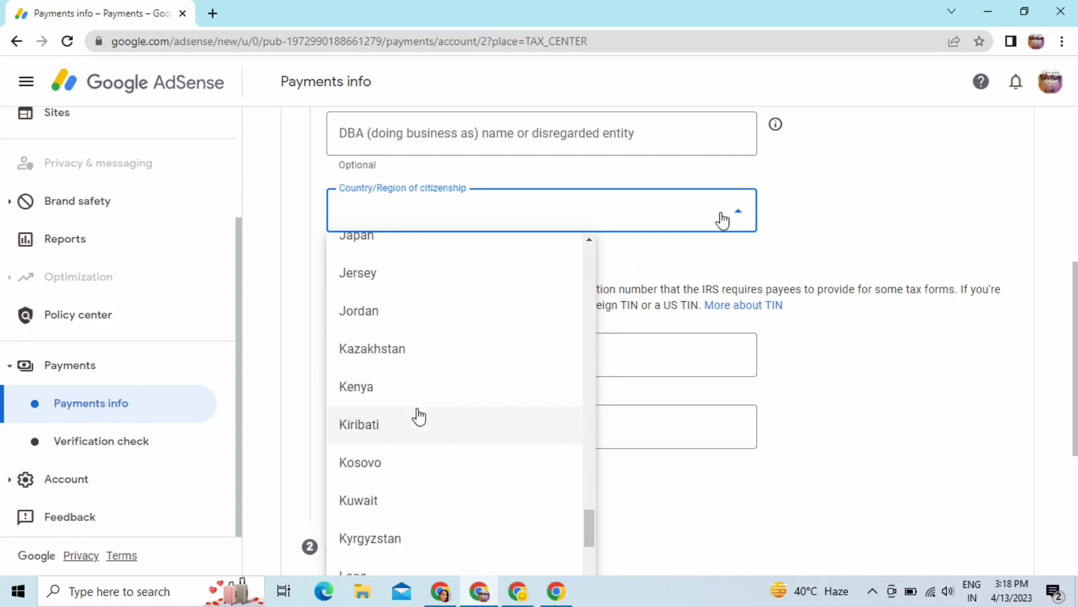
{"action": "scroll", "coordinate": [419, 416], "scroll_direction": "up", "scroll_amount": 4}
{"action": "scroll", "coordinate": [419, 416], "scroll_direction": "up", "scroll_amount": 4}
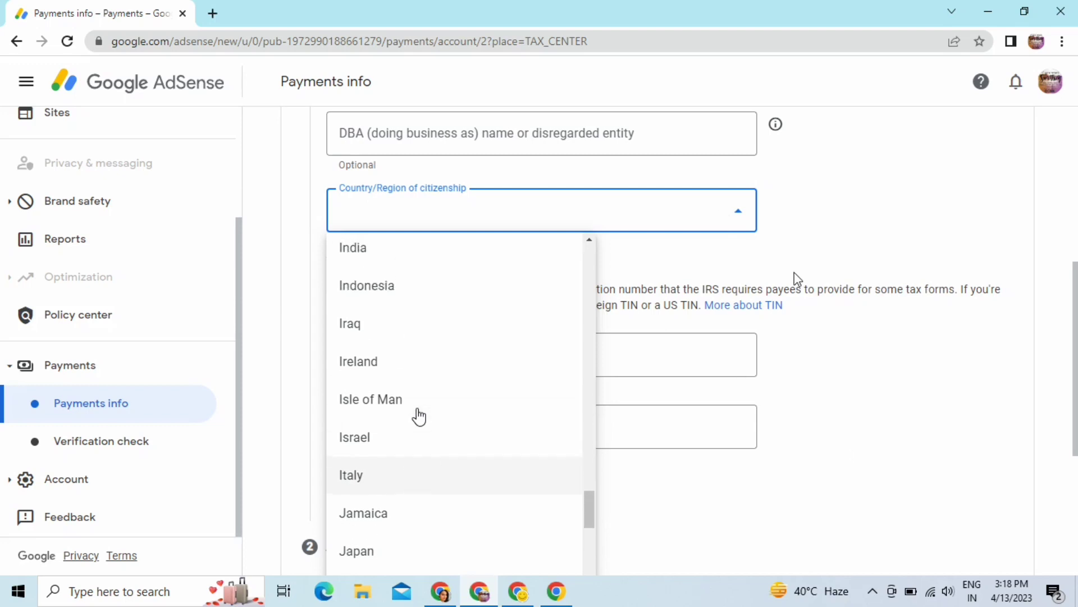
{"action": "left_click", "coordinate": [386, 328]}
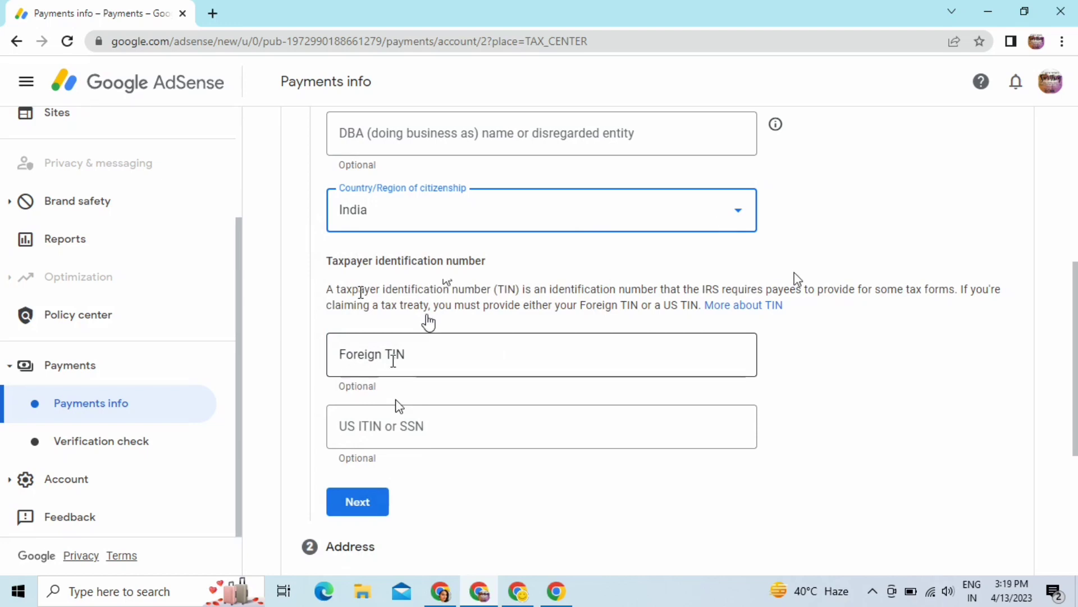
- Enter the payee's taxpayer number as the Foreign TIN and continue to the address section
{"action": "left_click", "coordinate": [393, 359]}
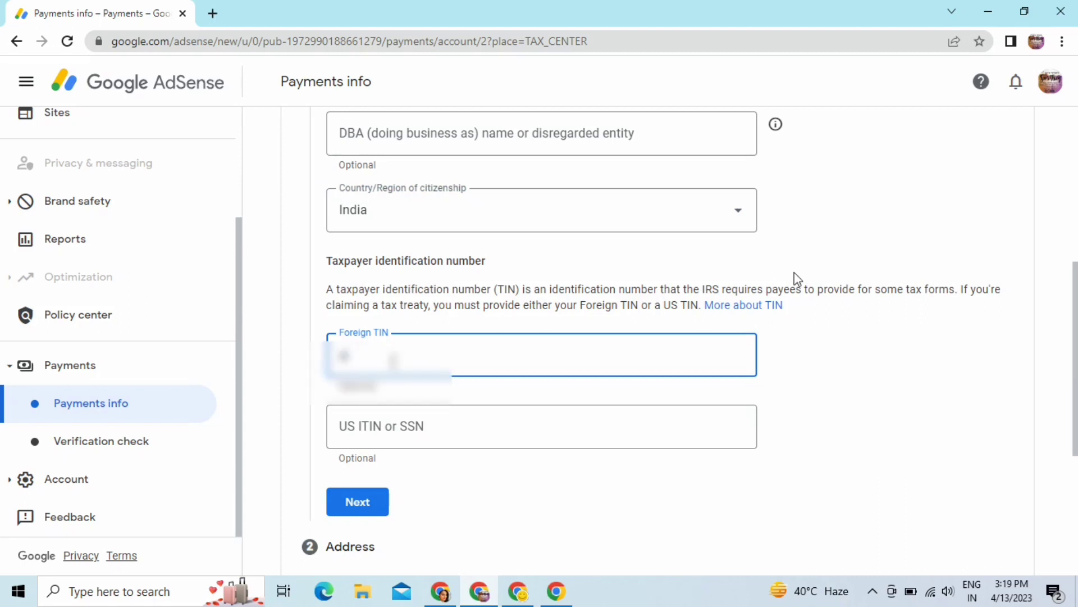
{"action": "type", "text": "123456"}
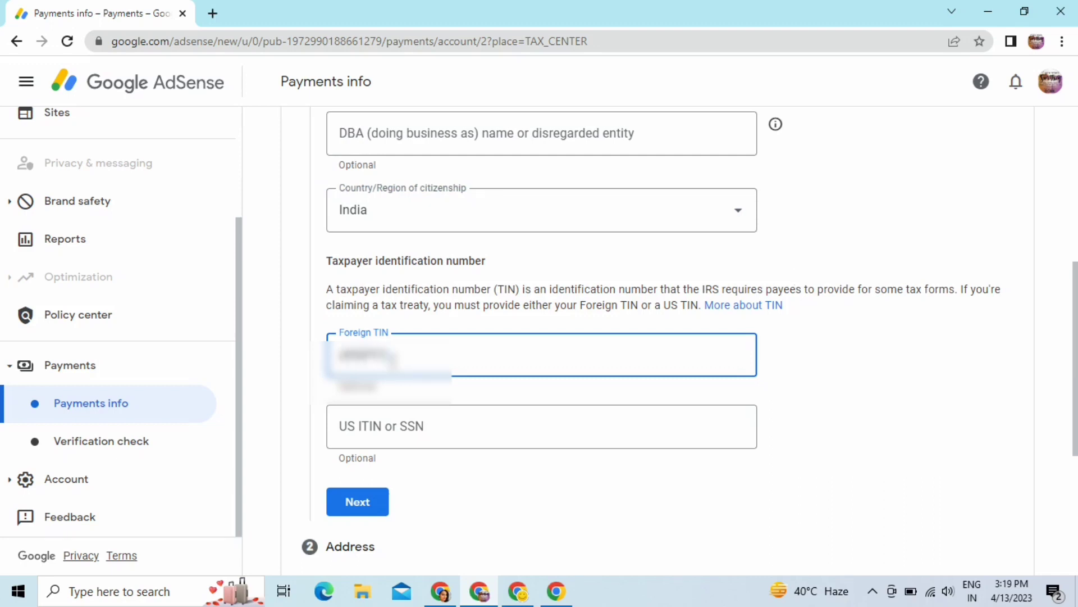
{"action": "type", "text": "78"}
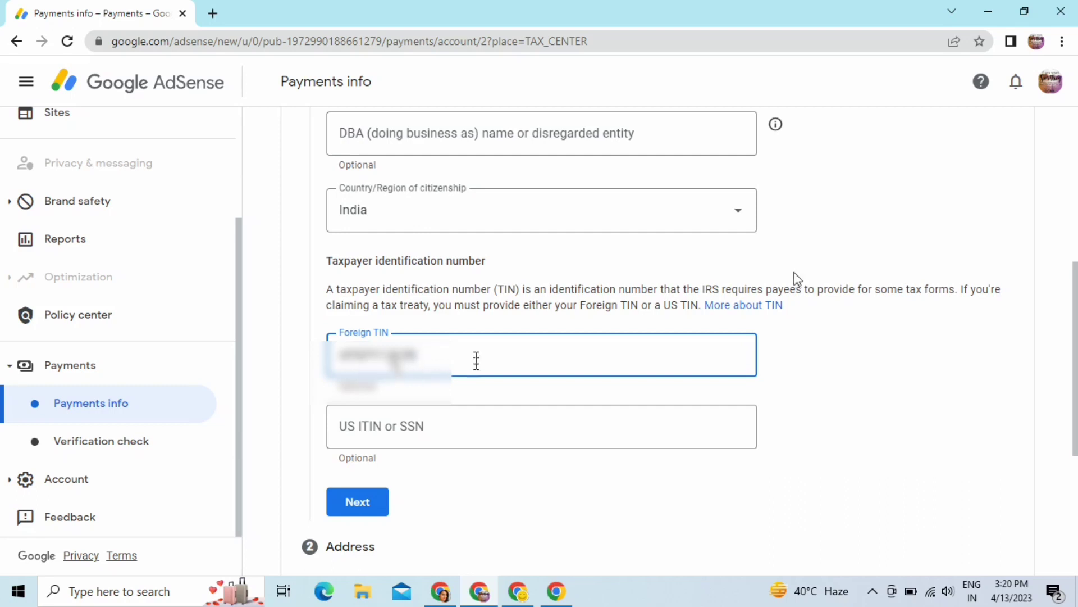
{"action": "left_click", "coordinate": [352, 507]}
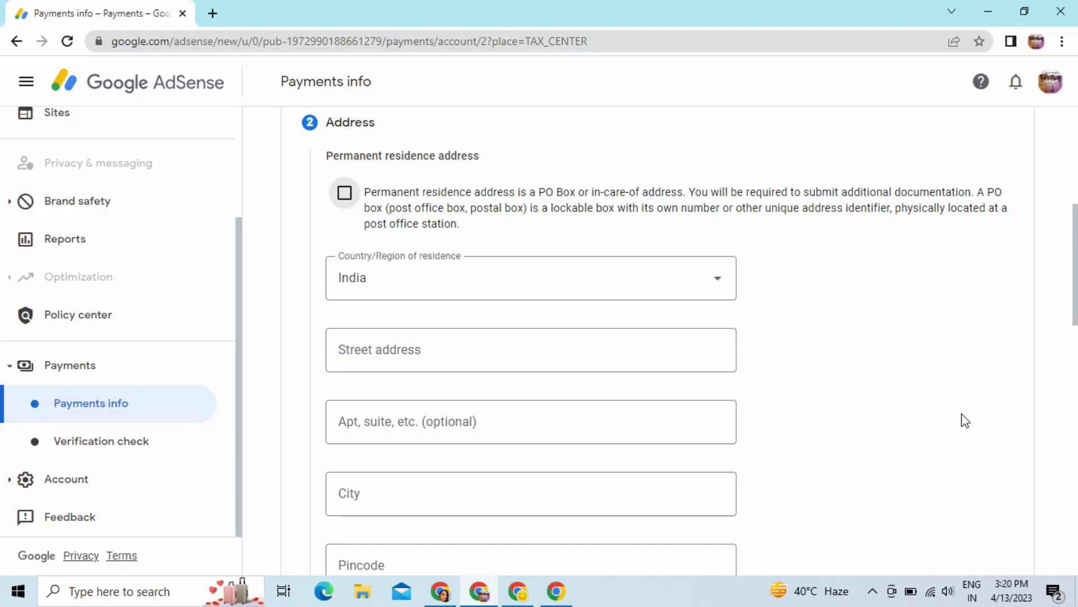
- Mark the mailing address as the same as the permanent residence address
{"action": "scroll", "coordinate": [965, 420], "scroll_direction": "down", "scroll_amount": 4}
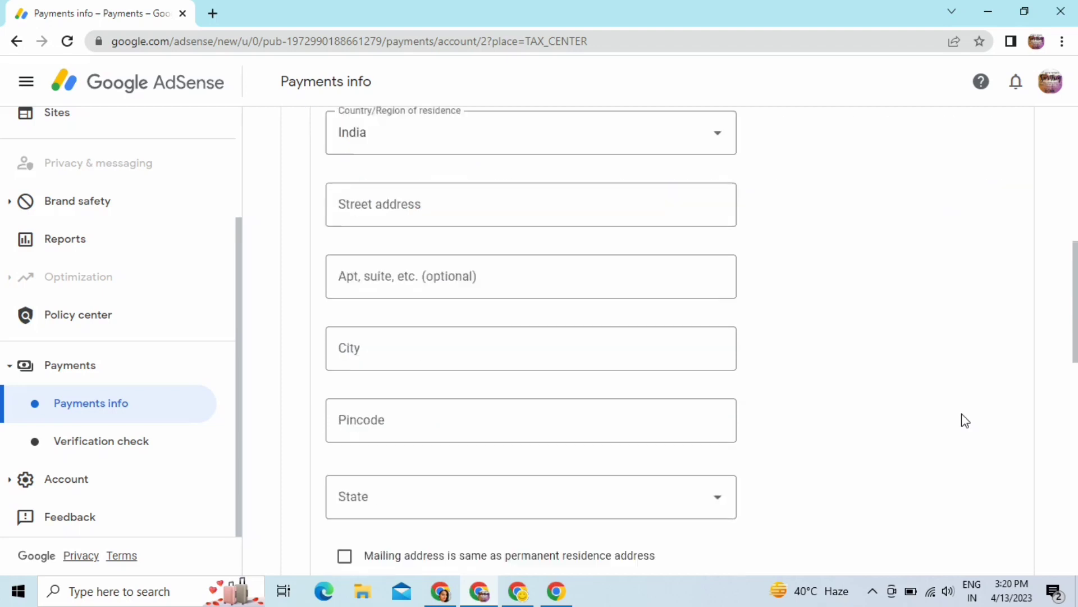
{"action": "scroll", "coordinate": [965, 420], "scroll_direction": "up", "scroll_amount": 4}
{"action": "scroll", "coordinate": [965, 420], "scroll_direction": "down", "scroll_amount": 5}
{"action": "scroll", "coordinate": [965, 420], "scroll_direction": "down", "scroll_amount": 2}
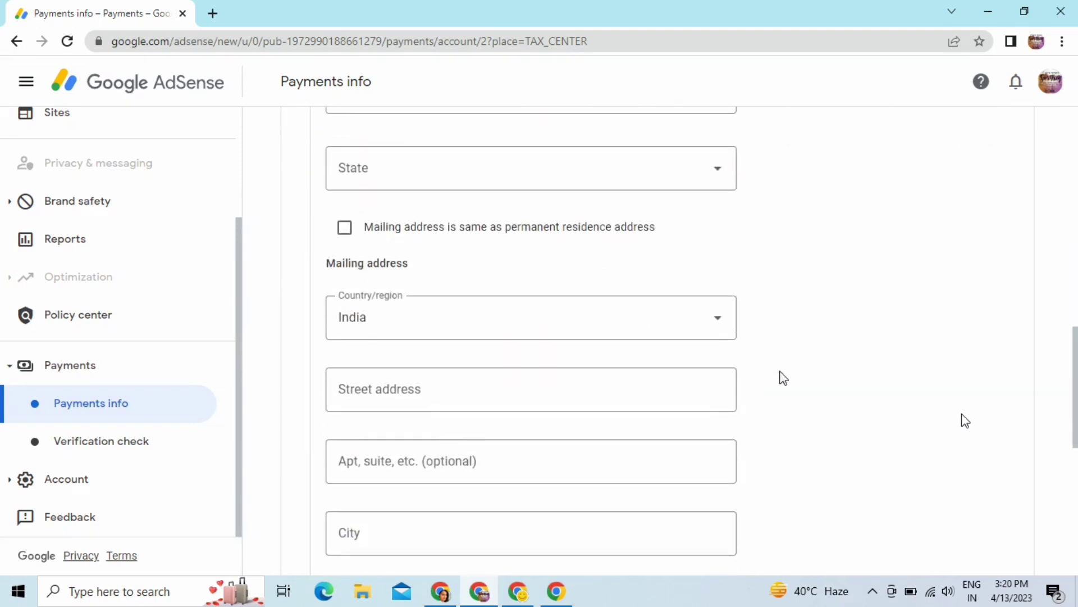
{"action": "left_click", "coordinate": [344, 227]}
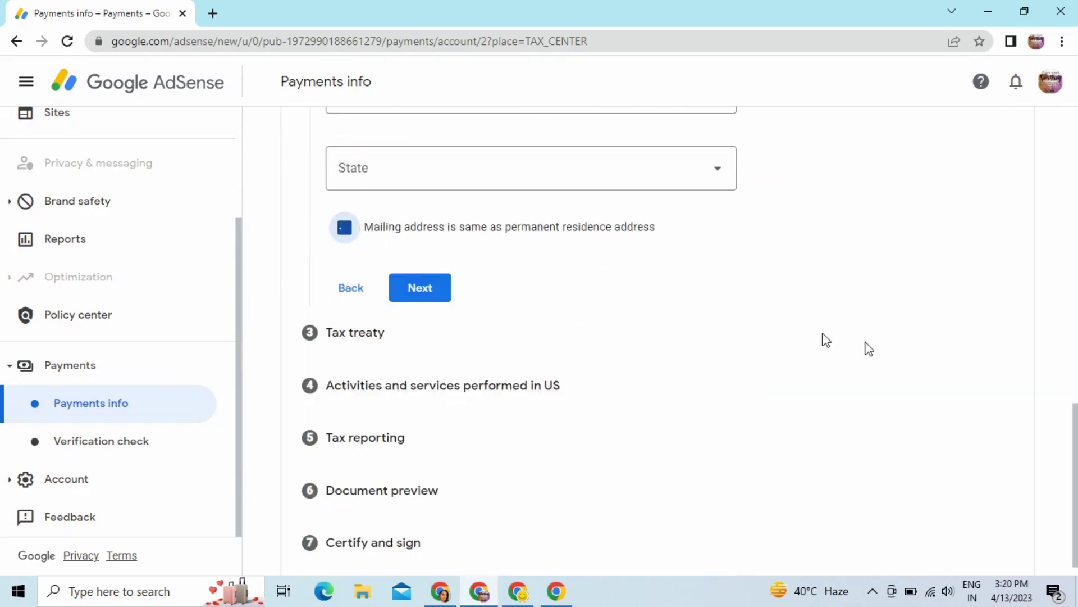
{"action": "scroll", "coordinate": [892, 371], "scroll_direction": "up", "scroll_amount": 3}
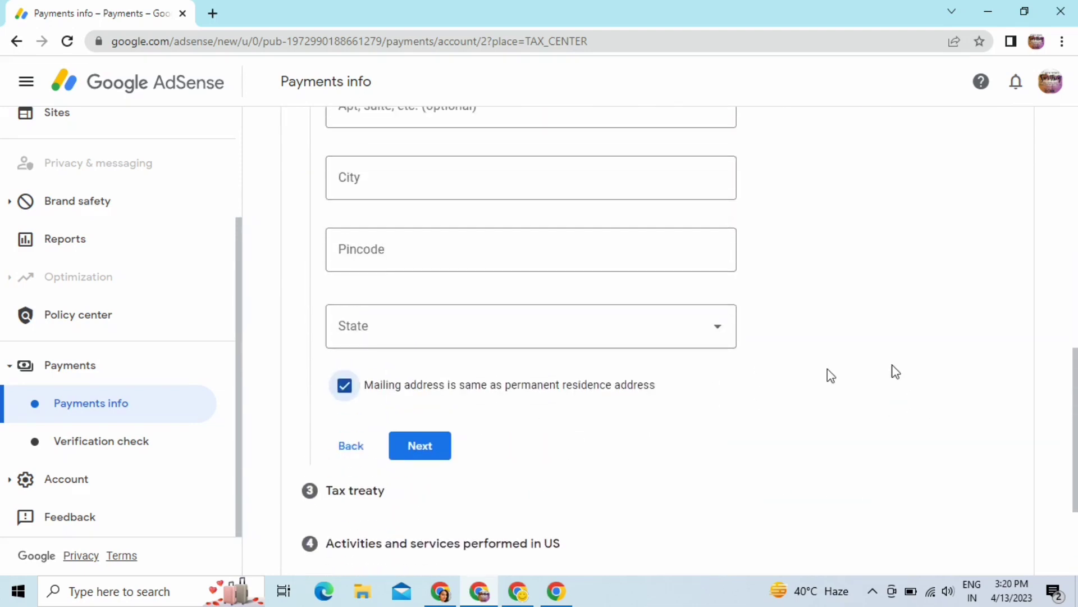
{"action": "scroll", "coordinate": [703, 429], "scroll_direction": "down", "scroll_amount": 3}
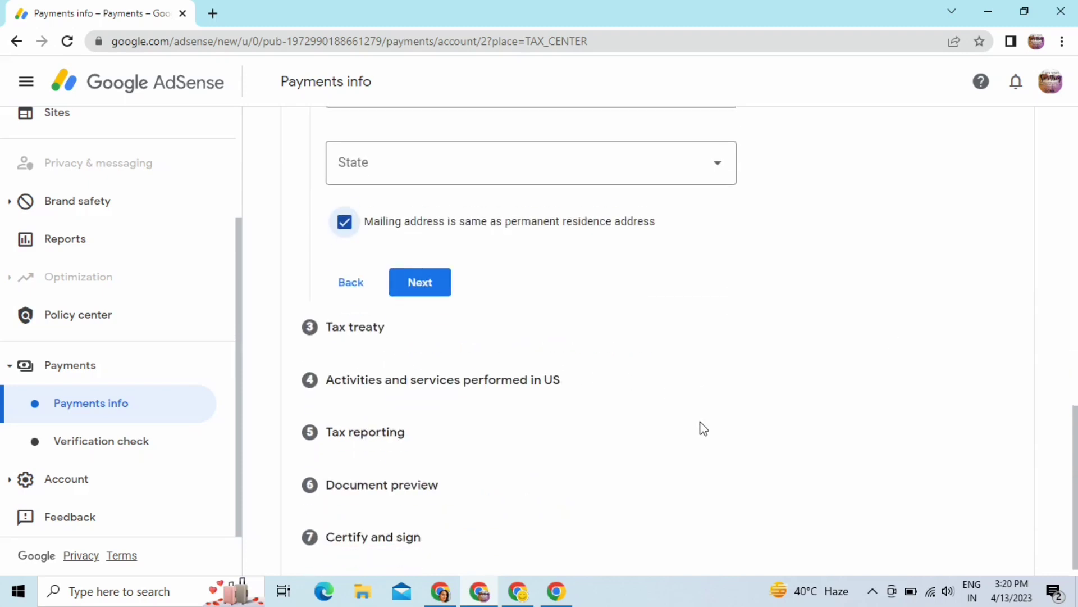
{"action": "scroll", "coordinate": [704, 429], "scroll_direction": "up", "scroll_amount": 9}
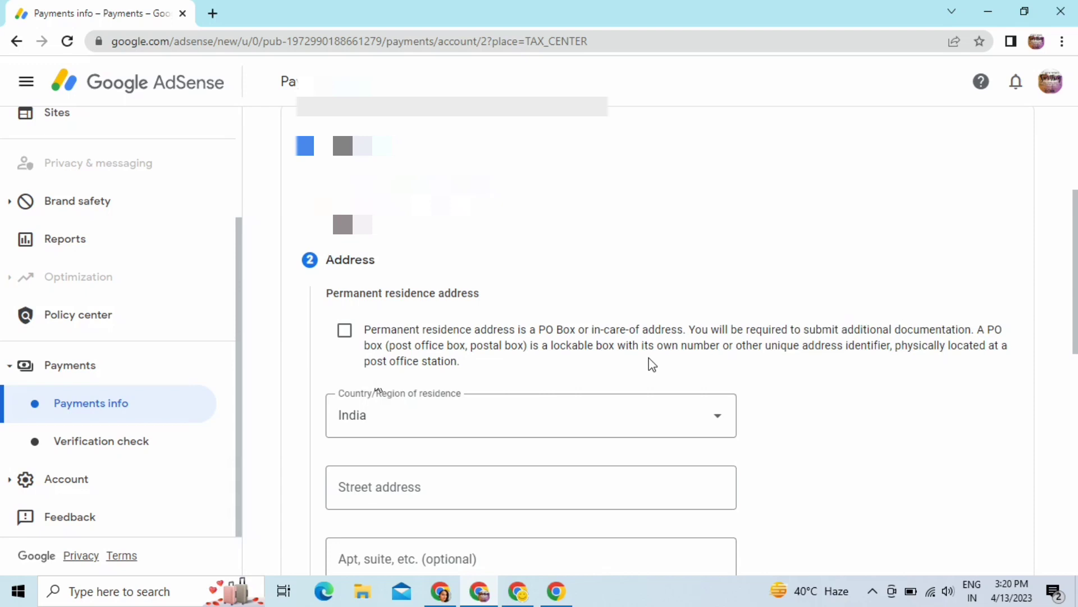
{"action": "scroll", "coordinate": [652, 364], "scroll_direction": "down", "scroll_amount": 1}
{"action": "left_click", "coordinate": [344, 251]}
{"action": "left_click", "coordinate": [349, 254]}
{"action": "scroll", "coordinate": [546, 300], "scroll_direction": "down", "scroll_amount": 1}
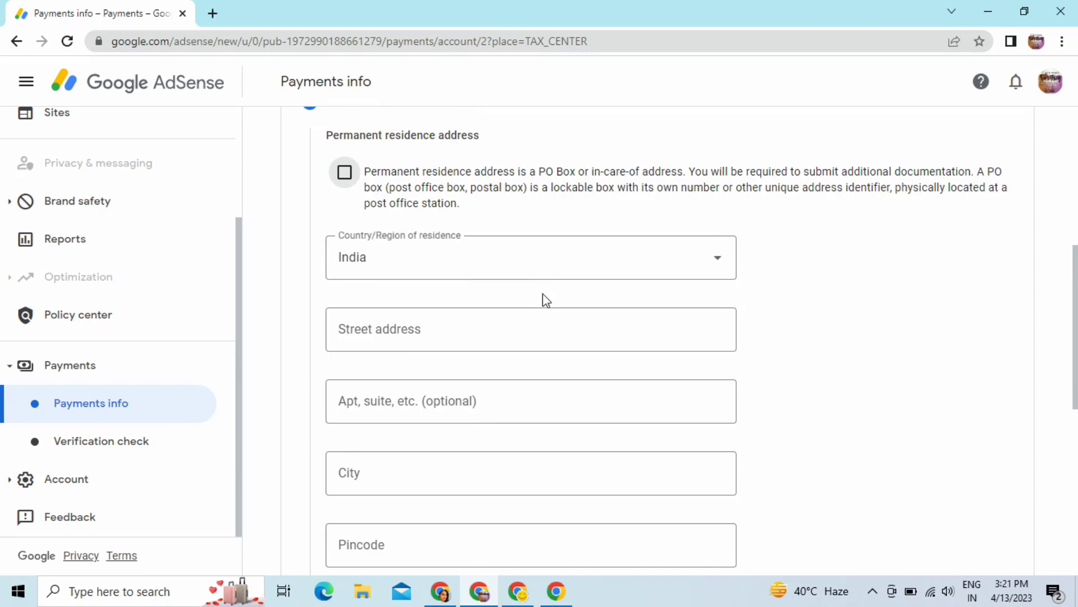
- Set the country/region of residence to India for the permanent residence address
{"action": "scroll", "coordinate": [546, 300], "scroll_direction": "down", "scroll_amount": 6}
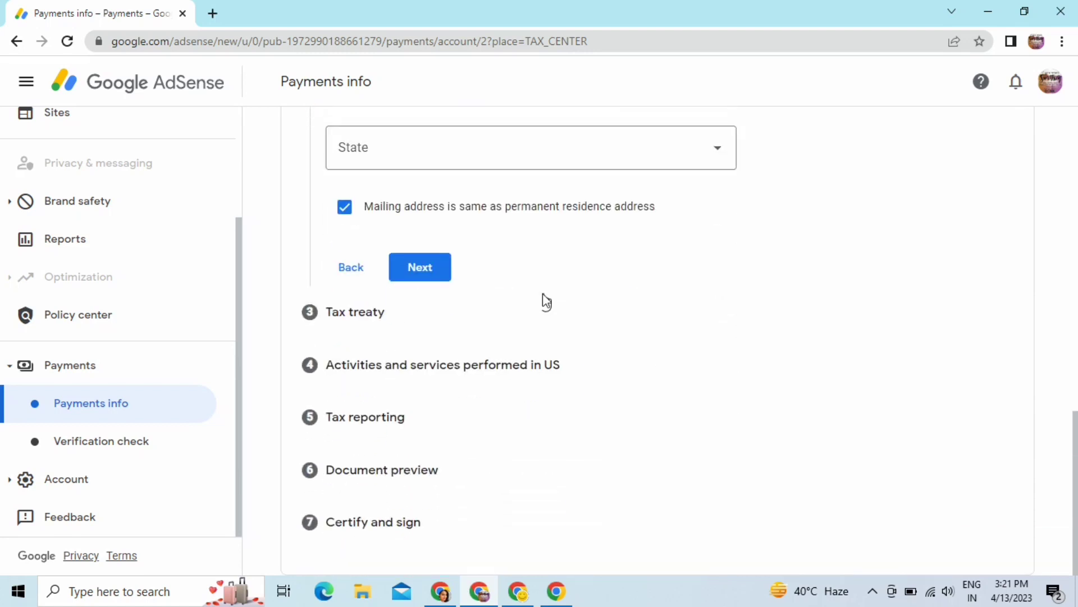
{"action": "scroll", "coordinate": [544, 297], "scroll_direction": "up", "scroll_amount": 8}
{"action": "scroll", "coordinate": [543, 296], "scroll_direction": "down", "scroll_amount": 2}
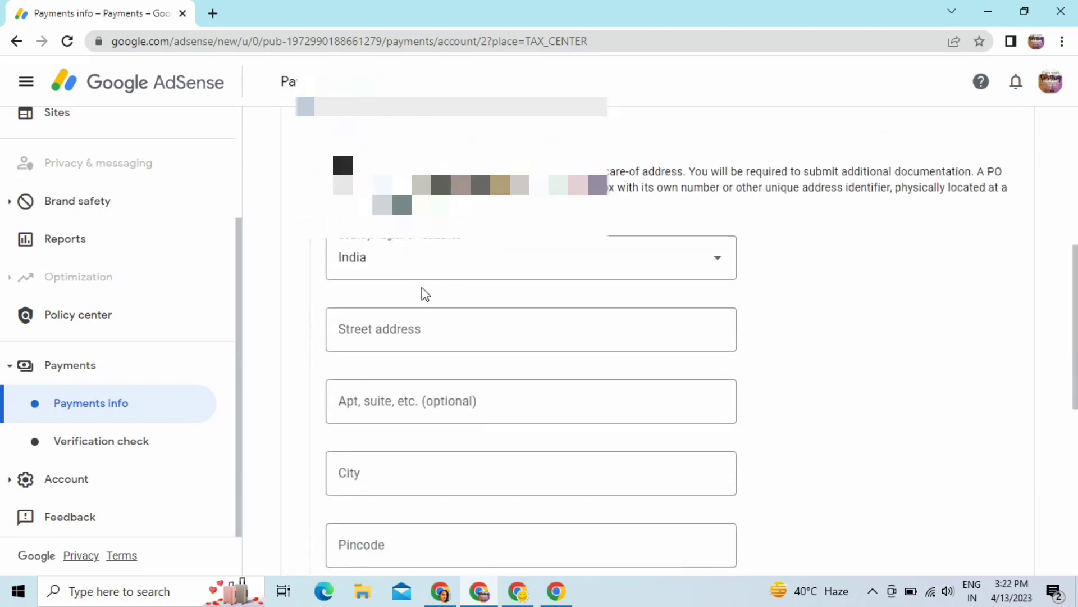
{"action": "left_click", "coordinate": [374, 271]}
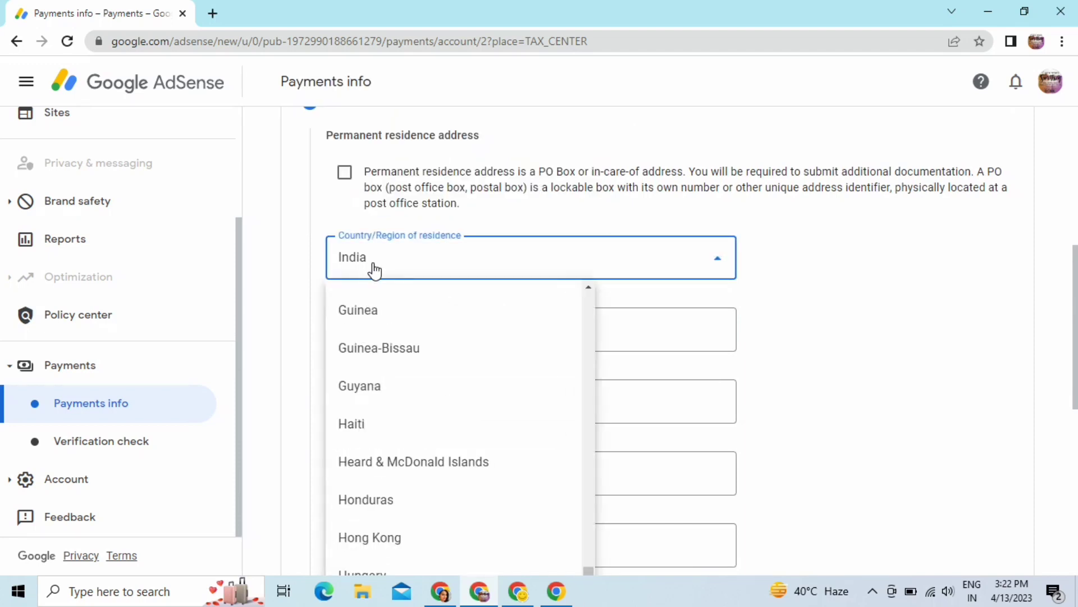
{"action": "scroll", "coordinate": [437, 412], "scroll_direction": "down", "scroll_amount": 1}
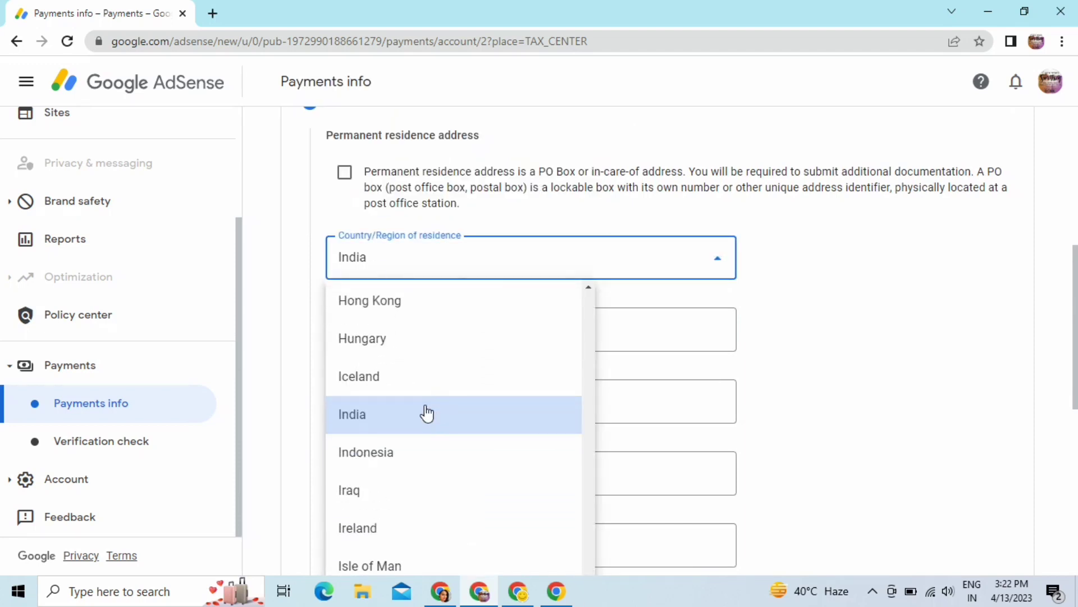
{"action": "left_click", "coordinate": [437, 413]}
- Fill in the payee's permanent residence address, including street, apartment, city, pincode and state
{"action": "left_click", "coordinate": [430, 337]}
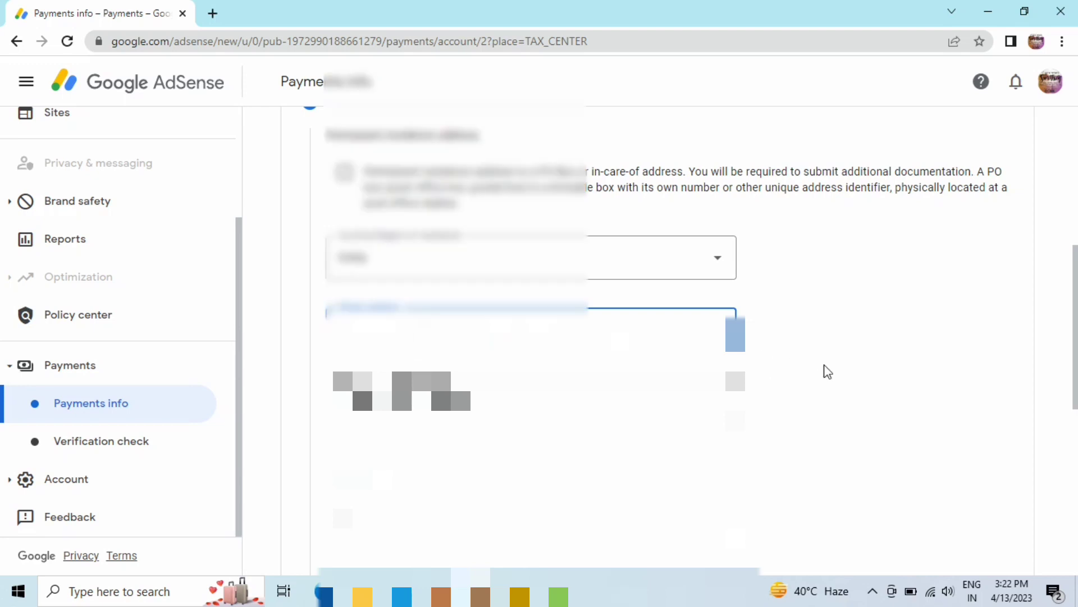
{"action": "key", "text": "Return"}
{"action": "scroll", "coordinate": [827, 372], "scroll_direction": "down", "scroll_amount": 3}
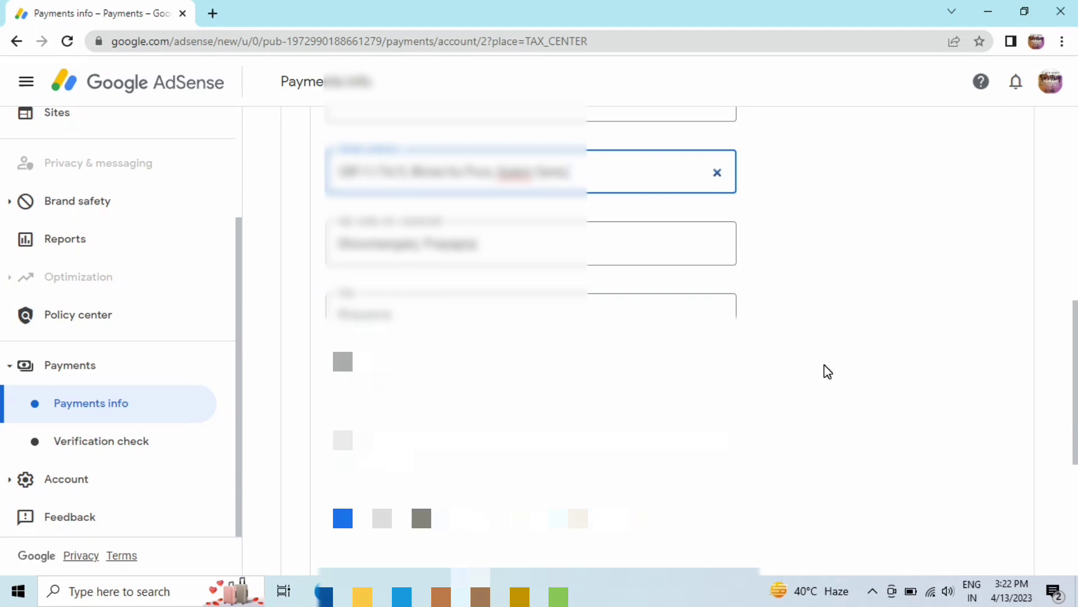
{"action": "scroll", "coordinate": [827, 372], "scroll_direction": "up", "scroll_amount": 3}
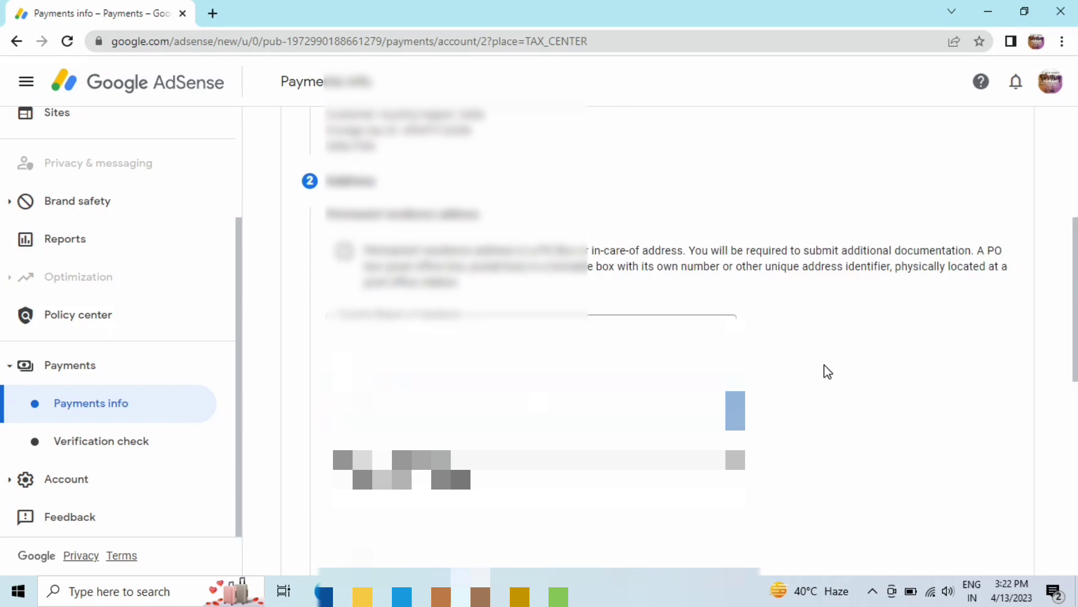
- Mark the permanent residence address as a PO Box or in-care-of address and continue to the tax treaty section
{"action": "key", "text": "space"}
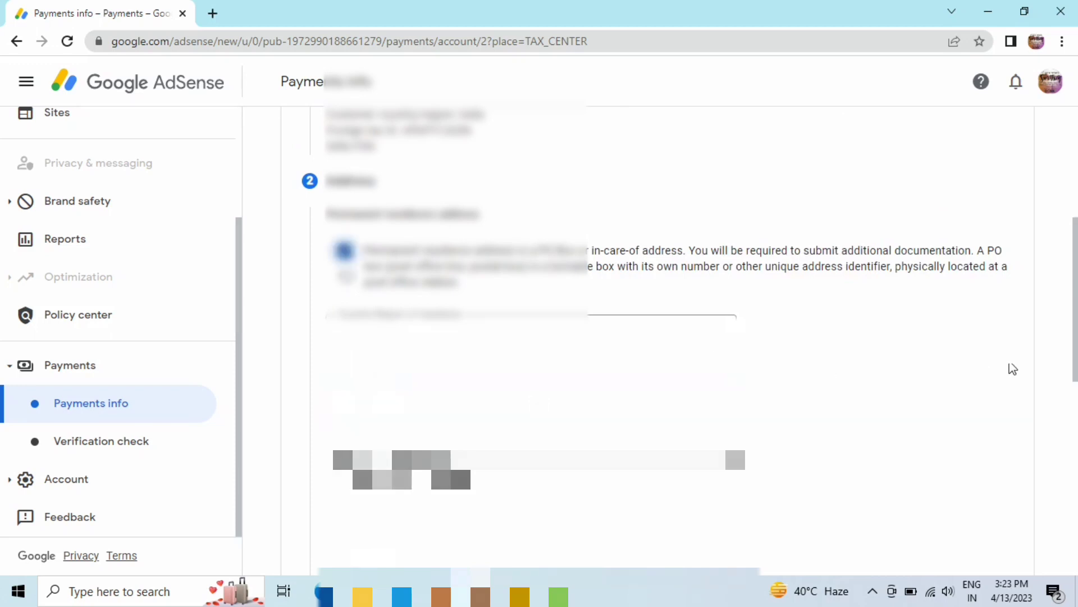
{"action": "scroll", "coordinate": [987, 372], "scroll_direction": "down", "scroll_amount": 1}
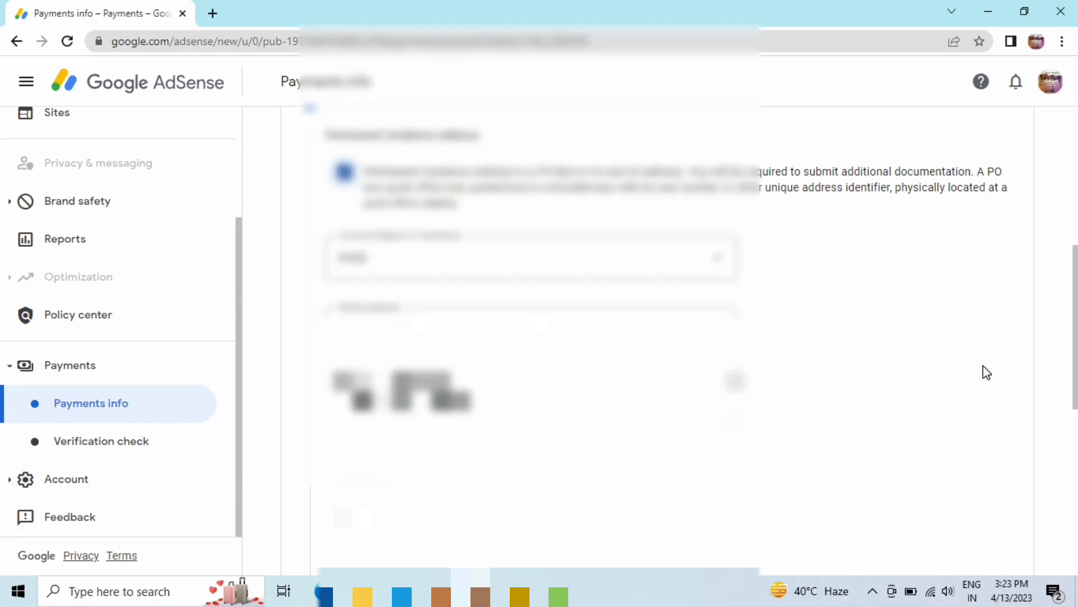
{"action": "scroll", "coordinate": [980, 376], "scroll_direction": "down", "scroll_amount": 7}
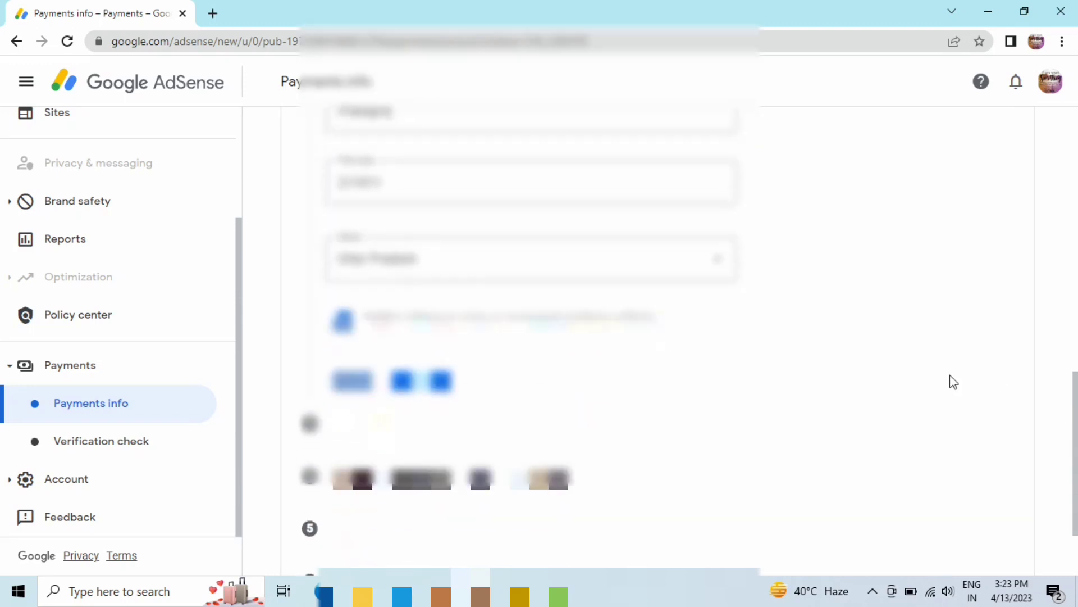
{"action": "scroll", "coordinate": [954, 382], "scroll_direction": "down", "scroll_amount": 1}
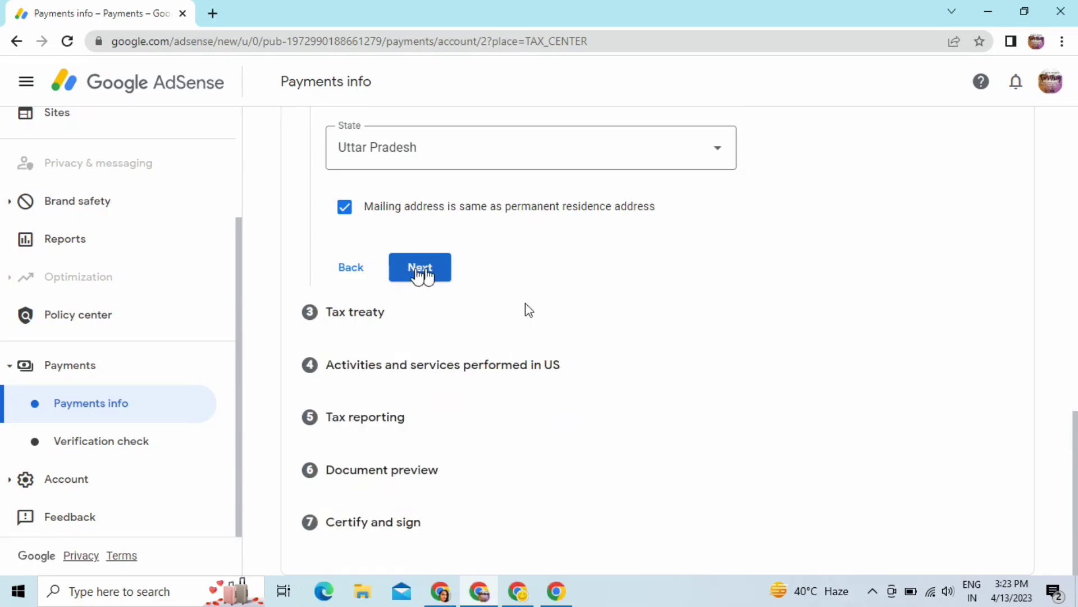
{"action": "left_click", "coordinate": [419, 273]}
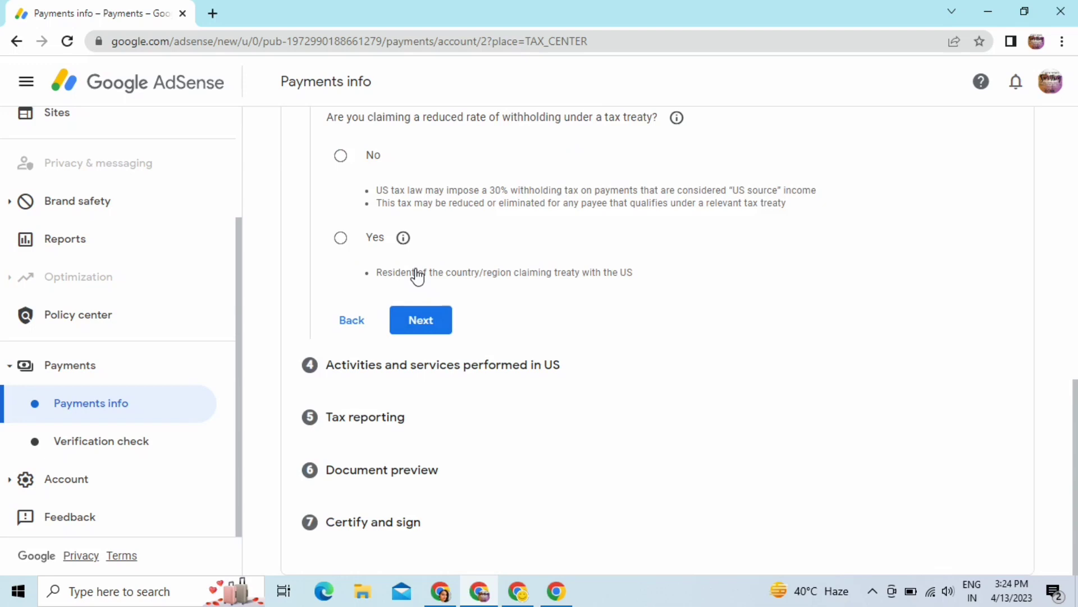
- Answer Yes to claiming a reduced rate of withholding under a tax treaty
{"action": "scroll", "coordinate": [624, 361], "scroll_direction": "up", "scroll_amount": 3}
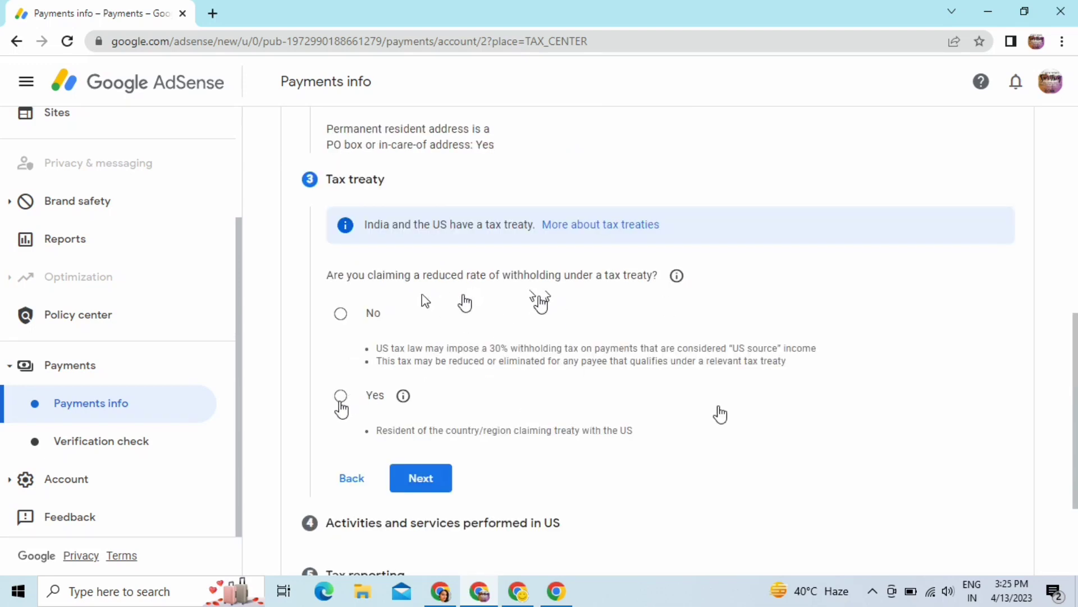
{"action": "left_click", "coordinate": [341, 396]}
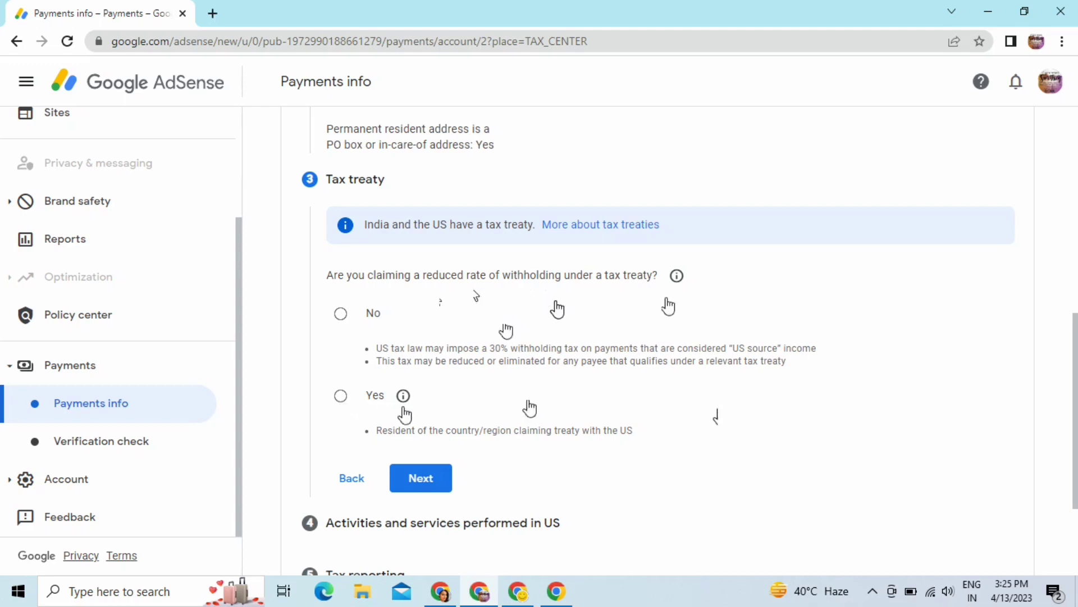
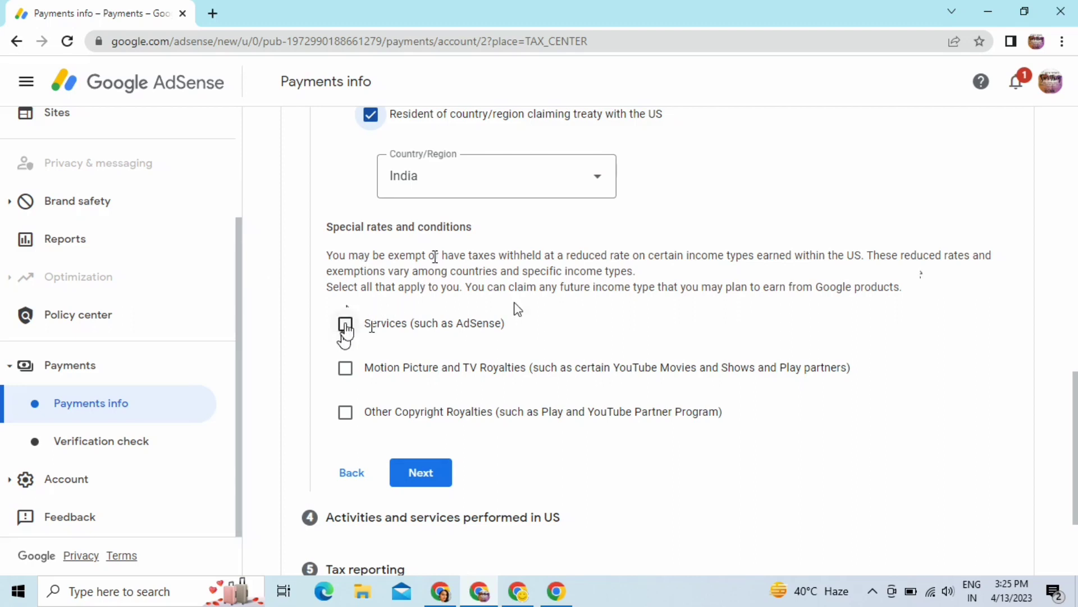
- Claim the Services income type under Article 7 and paragraph 1 at the 0% reduced treaty rate, and confirm the treaty terms are met
{"action": "key", "text": "Tab"}
{"action": "key", "text": "space"}
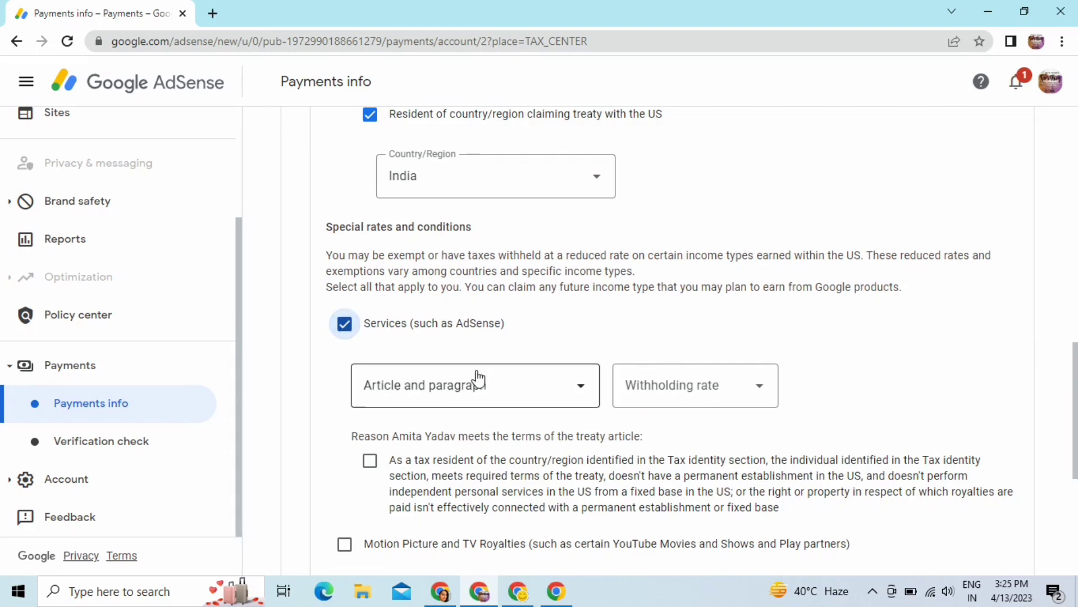
{"action": "left_click", "coordinate": [487, 387]}
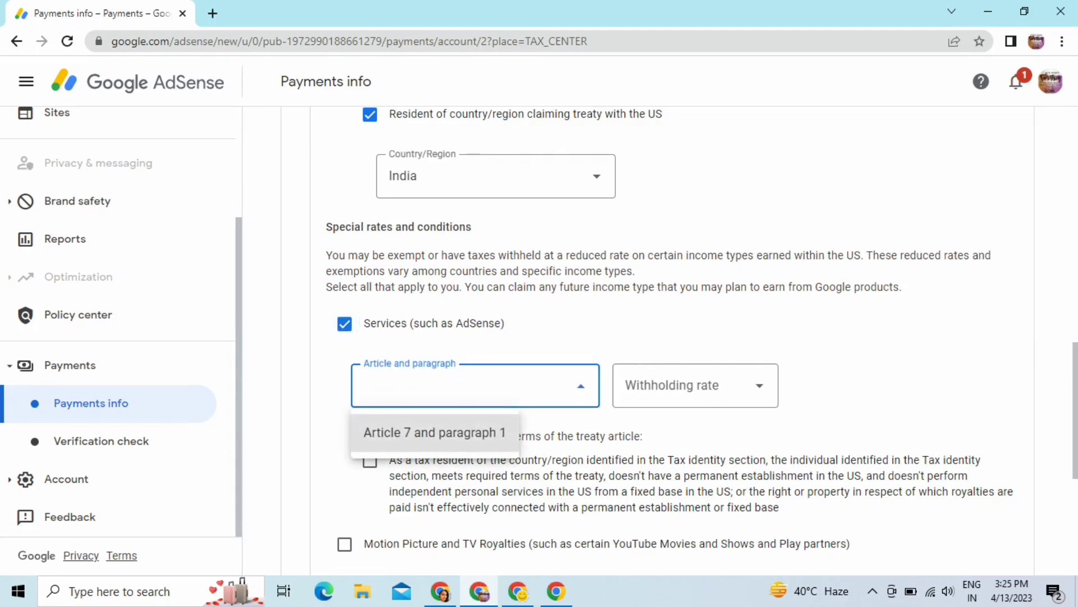
{"action": "left_click", "coordinate": [456, 432]}
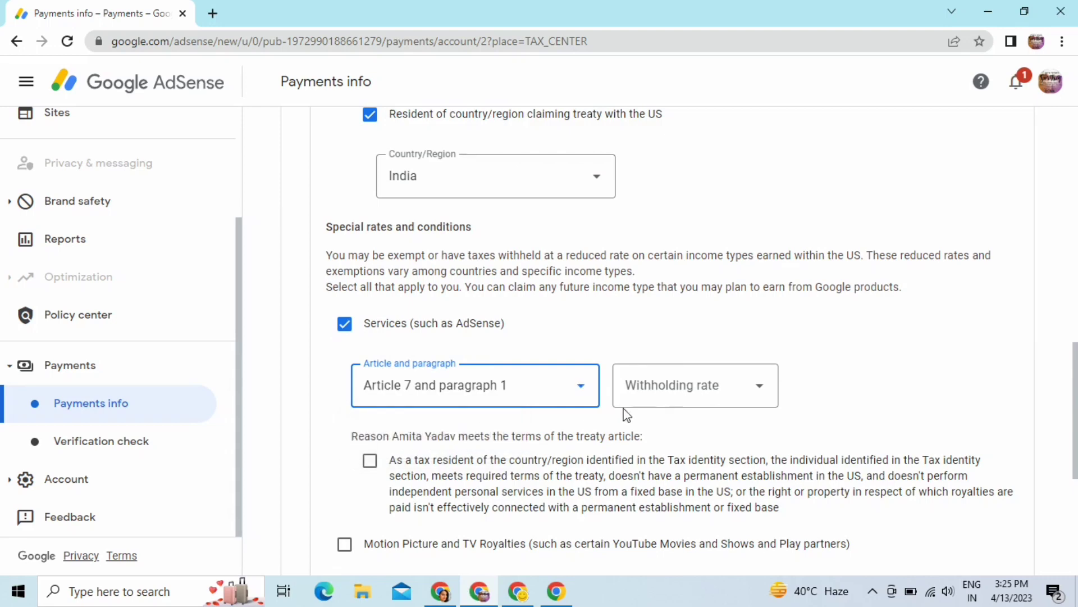
{"action": "left_click", "coordinate": [674, 394]}
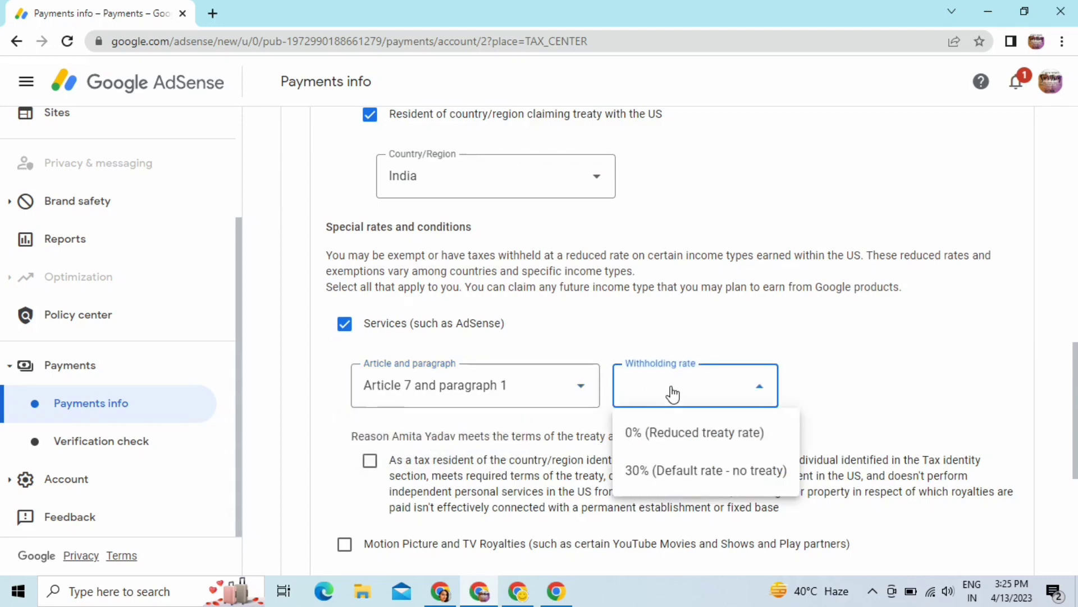
{"action": "left_click", "coordinate": [672, 433]}
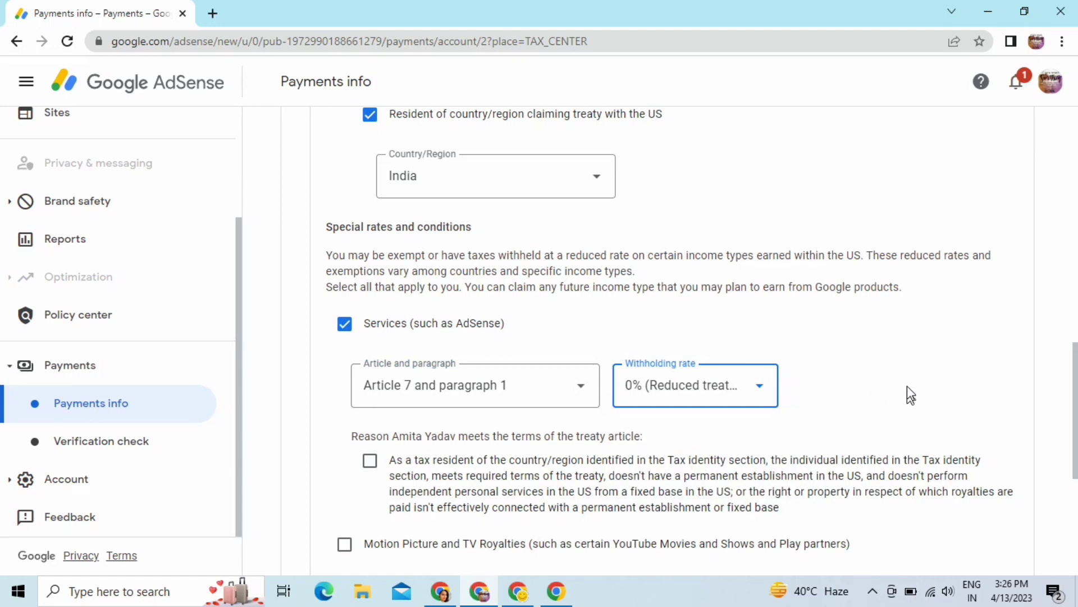
{"action": "scroll", "coordinate": [860, 397], "scroll_direction": "down", "scroll_amount": 1}
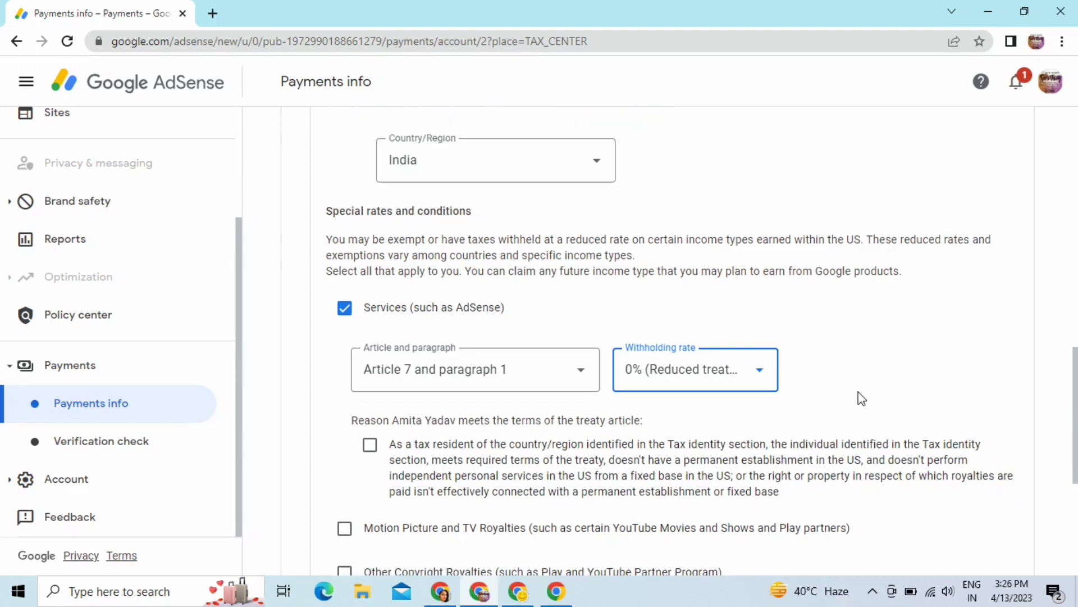
{"action": "scroll", "coordinate": [858, 392], "scroll_direction": "down", "scroll_amount": 4}
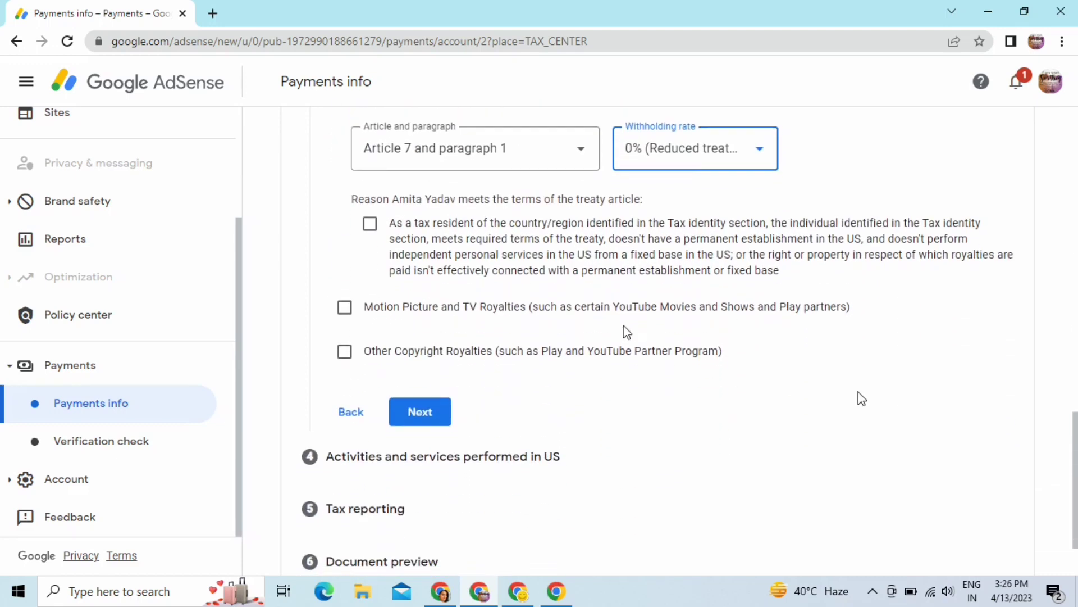
{"action": "left_click", "coordinate": [370, 225]}
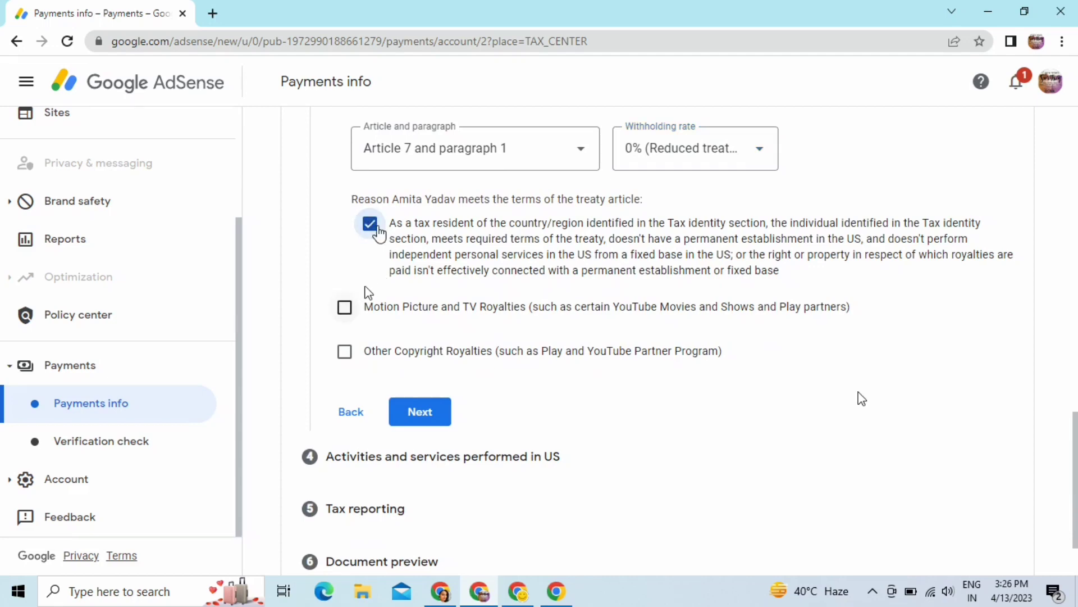
- Claim Motion Picture and TV Royalties under Article 12 and paragraph 2A II at the 15% reduced treaty rate, and confirm the treaty terms
{"action": "left_click", "coordinate": [345, 307]}
{"action": "scroll", "coordinate": [530, 306], "scroll_direction": "down", "scroll_amount": 1}
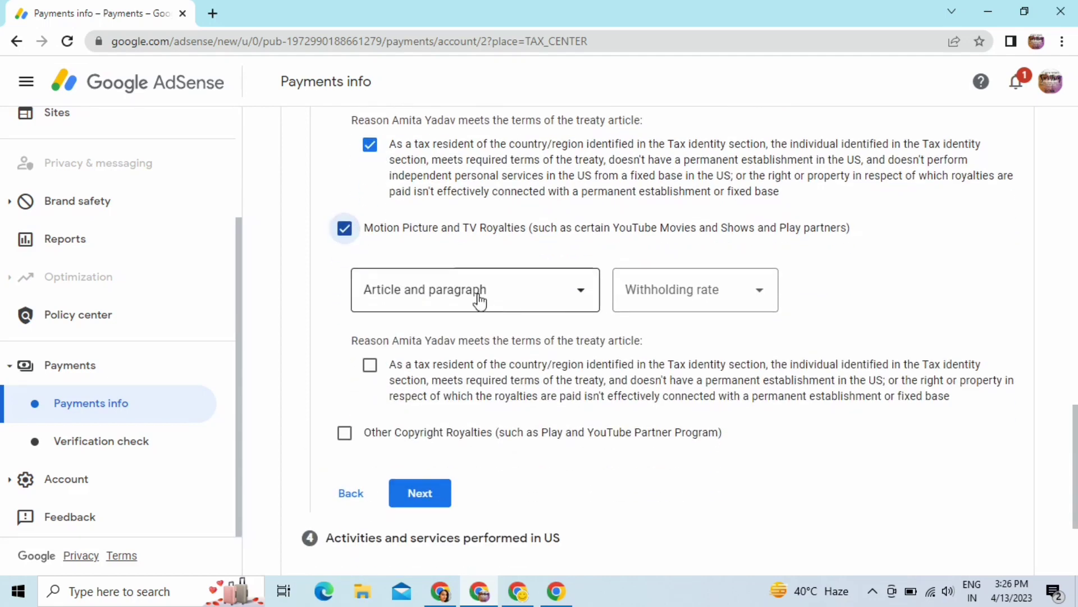
{"action": "left_click", "coordinate": [475, 296]}
{"action": "left_click", "coordinate": [429, 337]}
{"action": "left_click", "coordinate": [644, 309]}
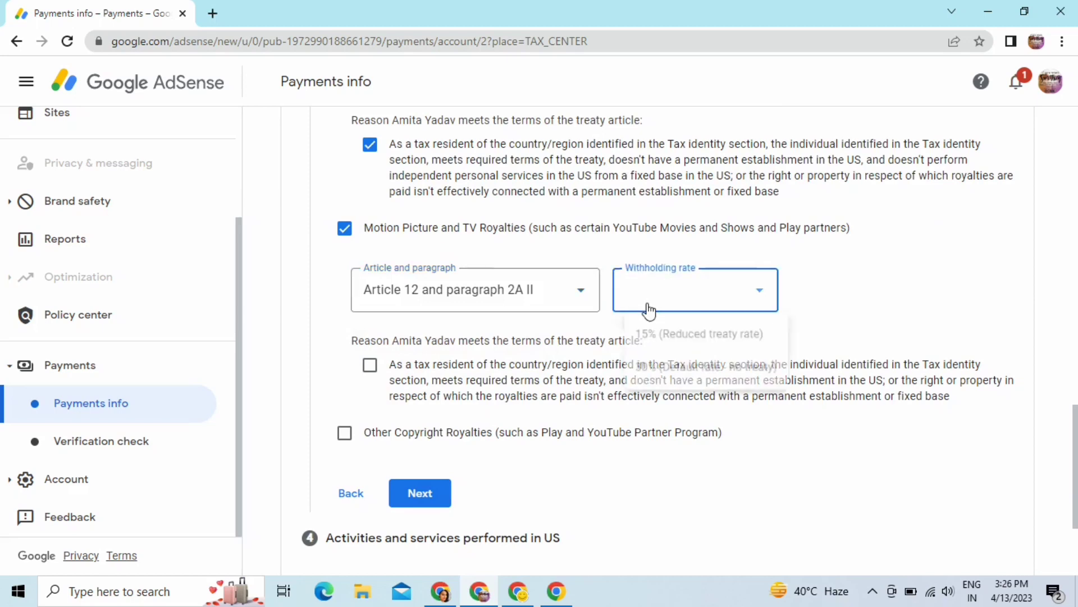
{"action": "left_click", "coordinate": [659, 339]}
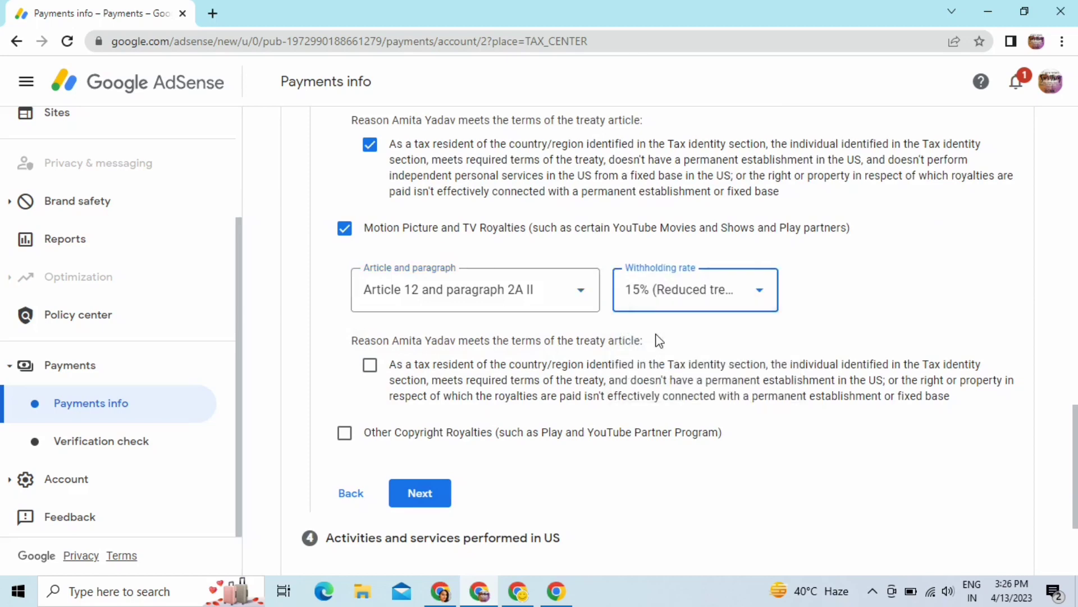
{"action": "left_click", "coordinate": [369, 365]}
- Claim Other Copyright Royalties under Article 12 and paragraph 2A II at the 15% reduced treaty rate, and confirm the treaty terms
{"action": "scroll", "coordinate": [445, 364], "scroll_direction": "down", "scroll_amount": 1}
{"action": "scroll", "coordinate": [427, 359], "scroll_direction": "down", "scroll_amount": 3}
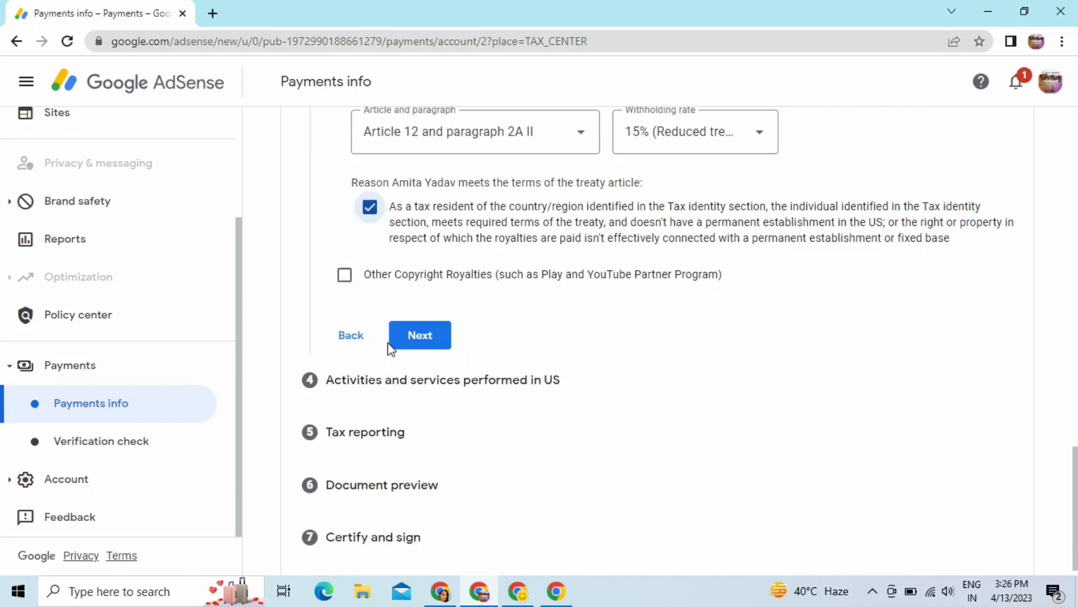
{"action": "left_click", "coordinate": [344, 277]}
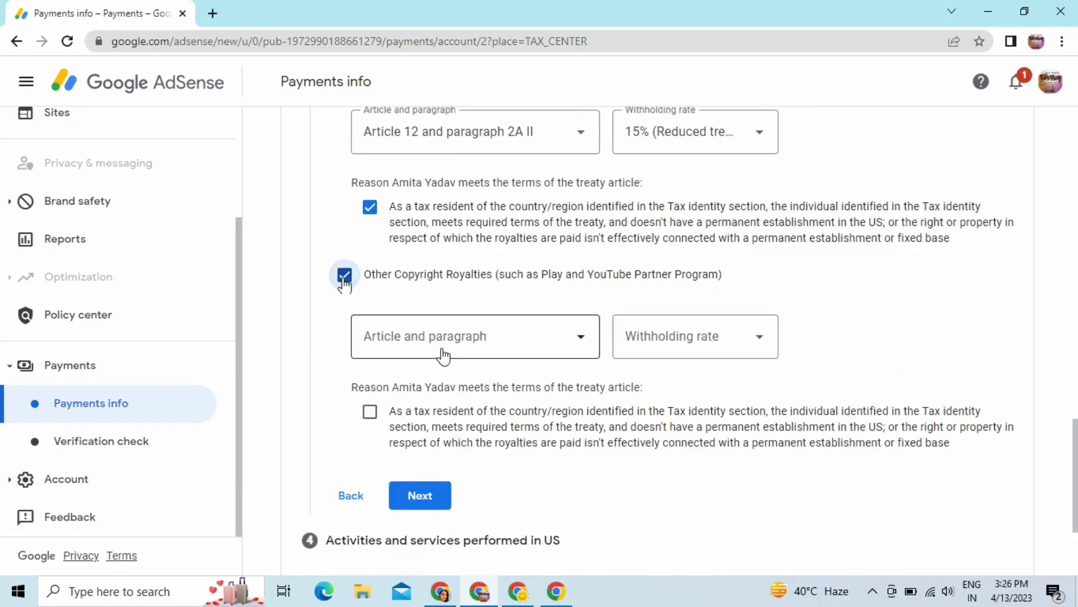
{"action": "left_click", "coordinate": [456, 351]}
{"action": "left_click", "coordinate": [489, 384]}
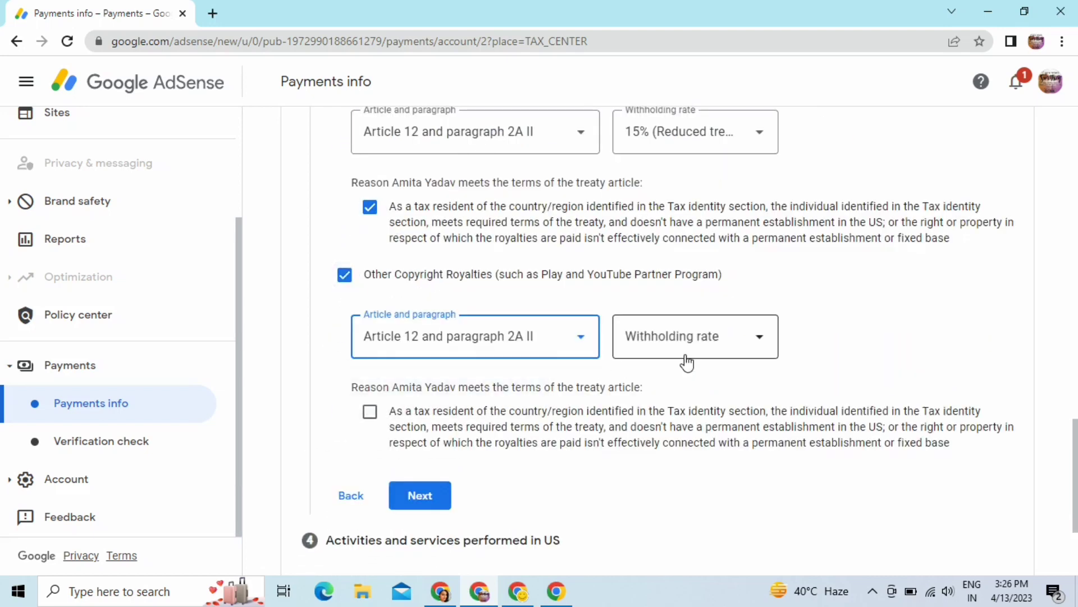
{"action": "left_click", "coordinate": [685, 340]}
{"action": "left_click", "coordinate": [681, 385]}
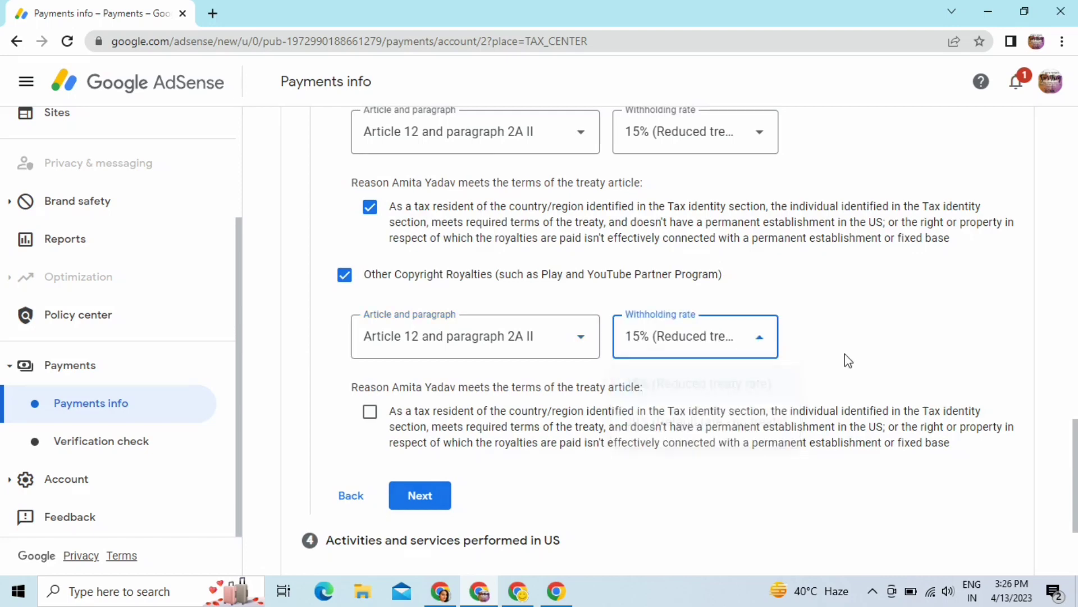
{"action": "scroll", "coordinate": [804, 373], "scroll_direction": "down", "scroll_amount": 1}
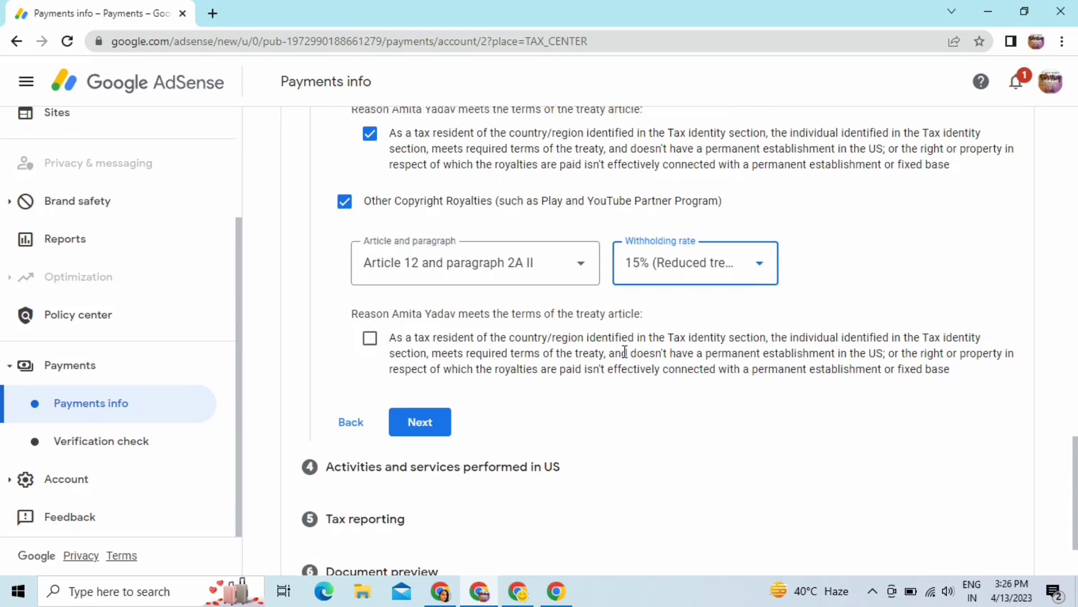
{"action": "left_click", "coordinate": [367, 336]}
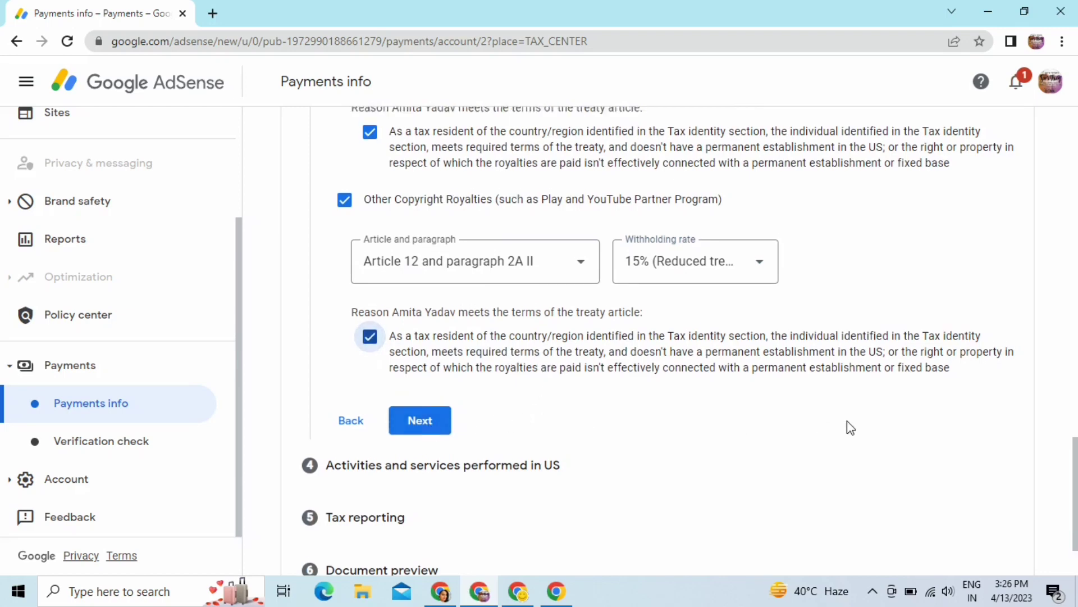
- Review the tax treaty claims and continue to the section on activities and services performed in the US
{"action": "scroll", "coordinate": [848, 428], "scroll_direction": "up", "scroll_amount": 6}
{"action": "scroll", "coordinate": [847, 421], "scroll_direction": "down", "scroll_amount": 5}
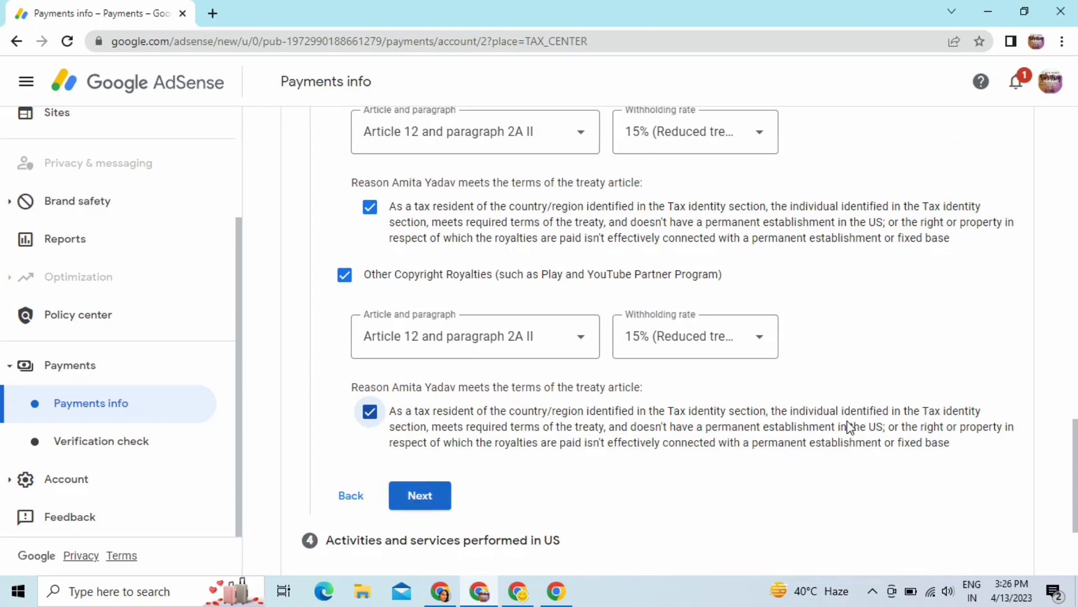
{"action": "left_click", "coordinate": [414, 503]}
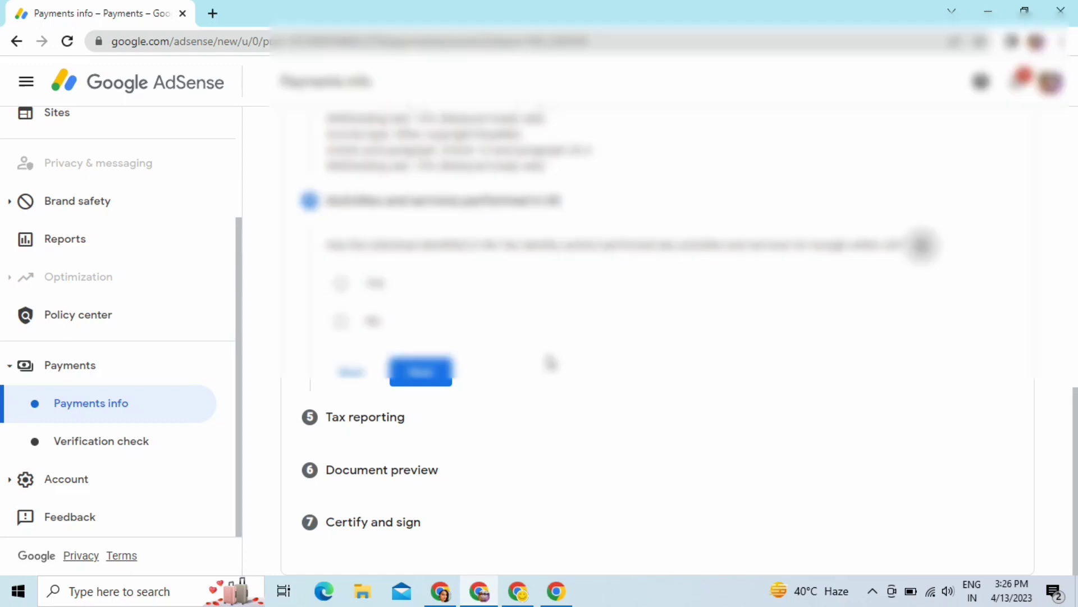
{"action": "scroll", "coordinate": [551, 362], "scroll_direction": "up", "scroll_amount": 7}
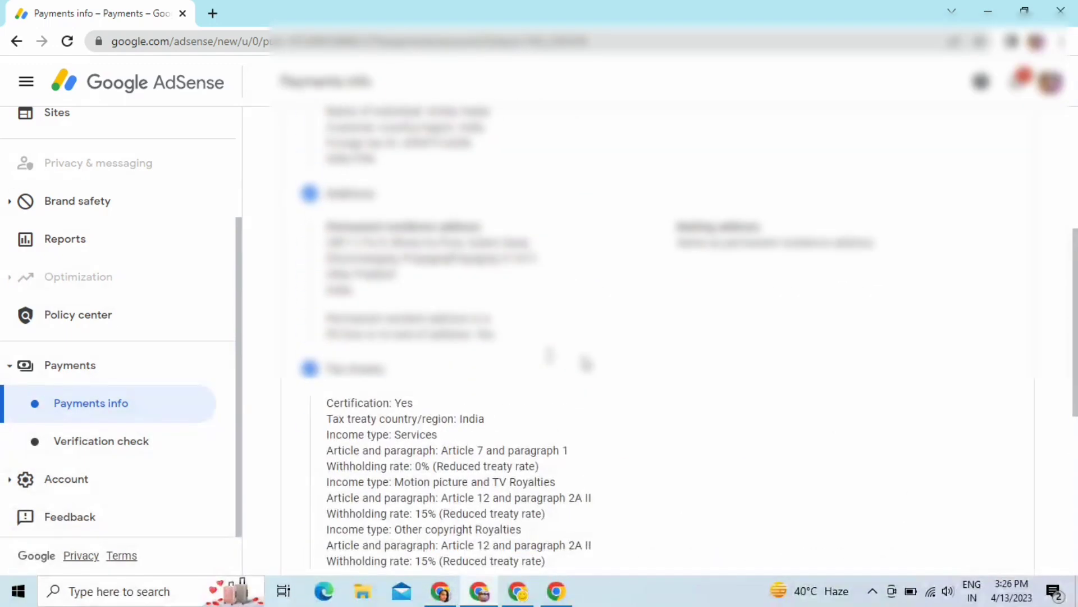
- Confirm that the generated W-8BEN tax documents have been reviewed and continue to the Certify and sign section
{"action": "scroll", "coordinate": [584, 363], "scroll_direction": "down", "scroll_amount": 7}
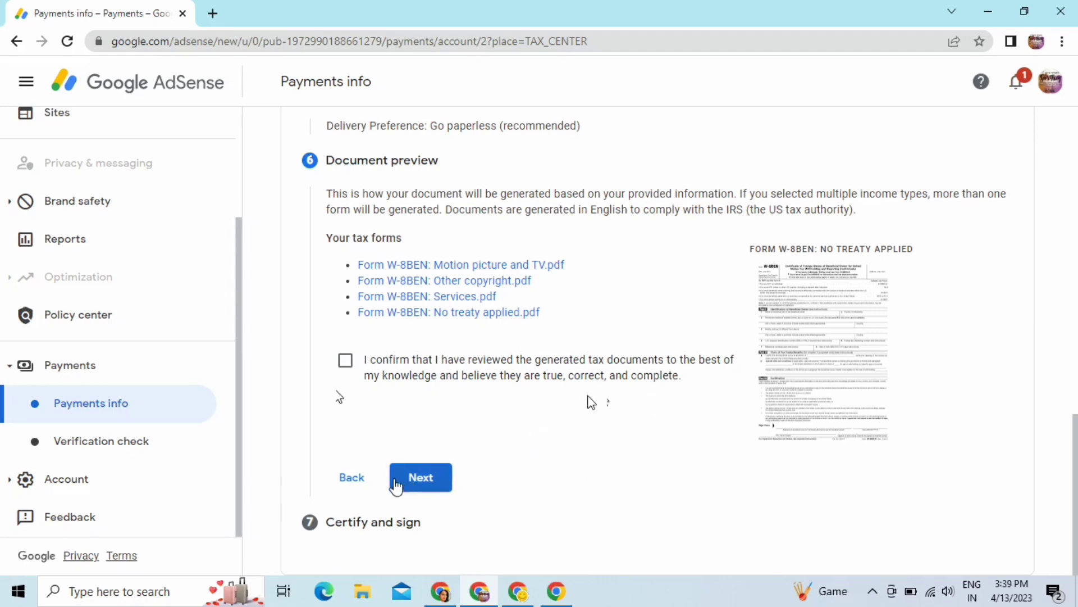
{"action": "left_click", "coordinate": [346, 360]}
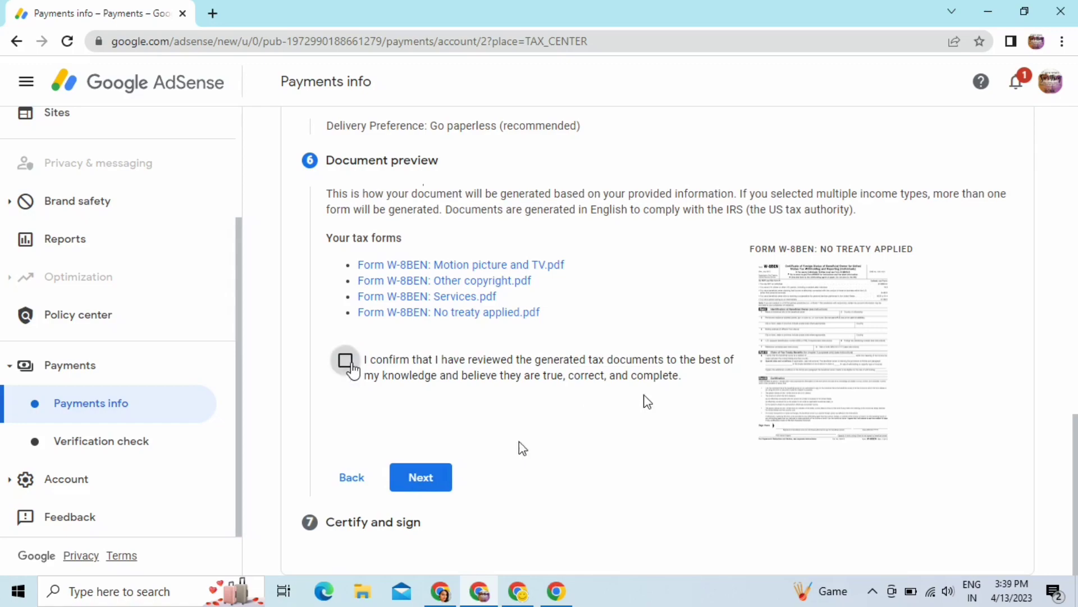
{"action": "left_click", "coordinate": [432, 480]}
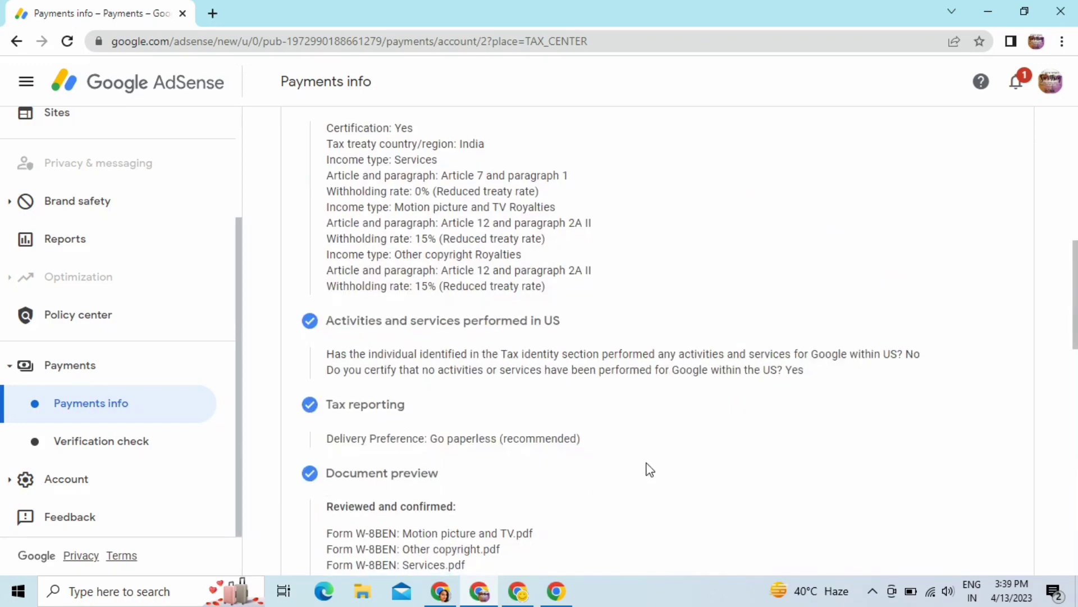
{"action": "scroll", "coordinate": [646, 469], "scroll_direction": "down", "scroll_amount": 7}
{"action": "scroll", "coordinate": [649, 469], "scroll_direction": "down", "scroll_amount": 4}
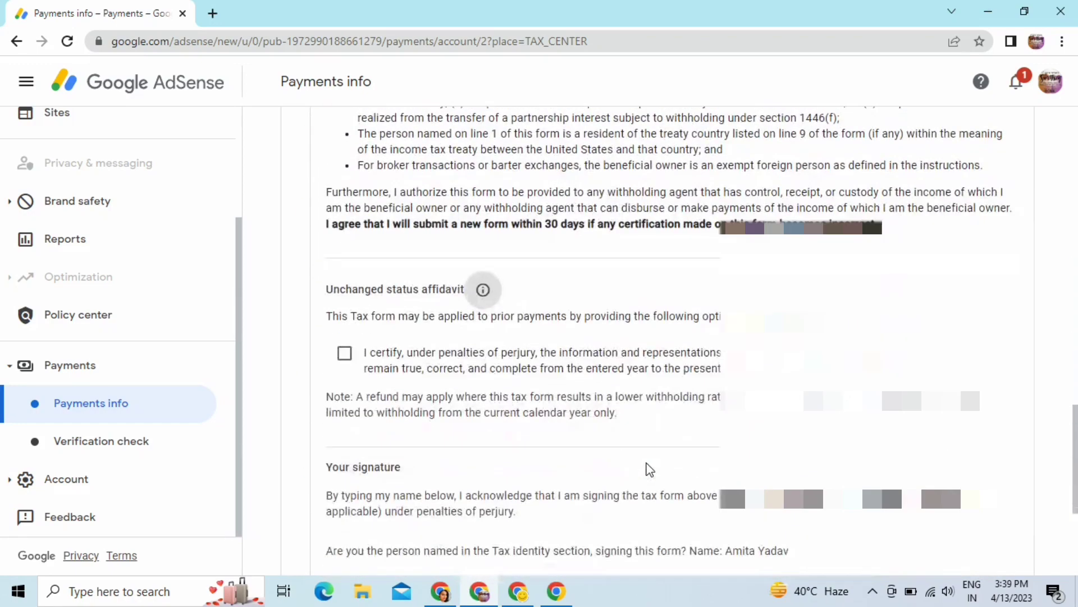
{"action": "scroll", "coordinate": [650, 470], "scroll_direction": "down", "scroll_amount": 1}
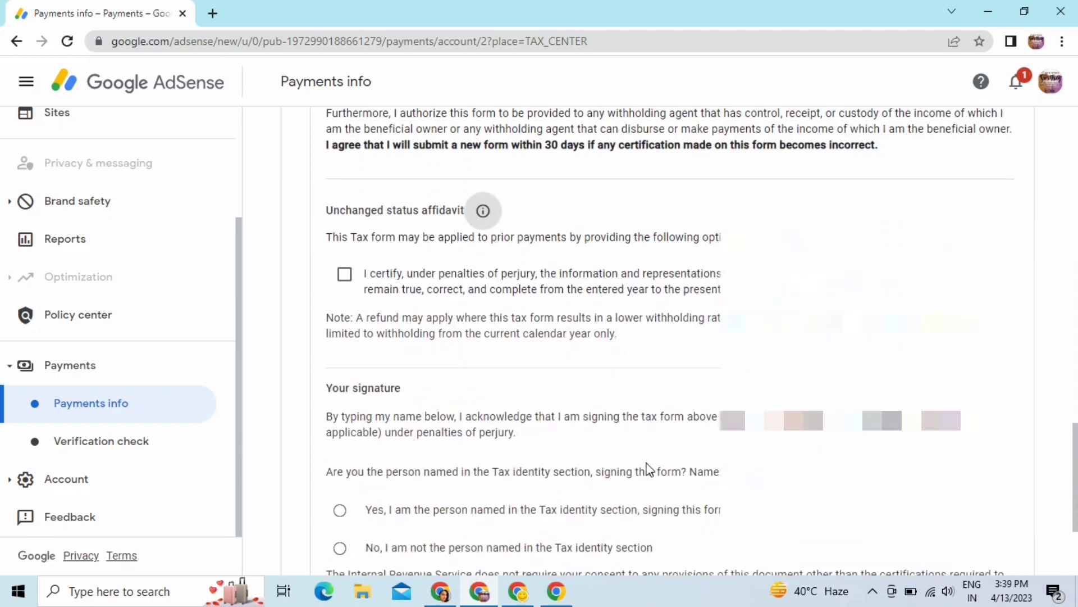
{"action": "scroll", "coordinate": [380, 279], "scroll_direction": "up", "scroll_amount": 1}
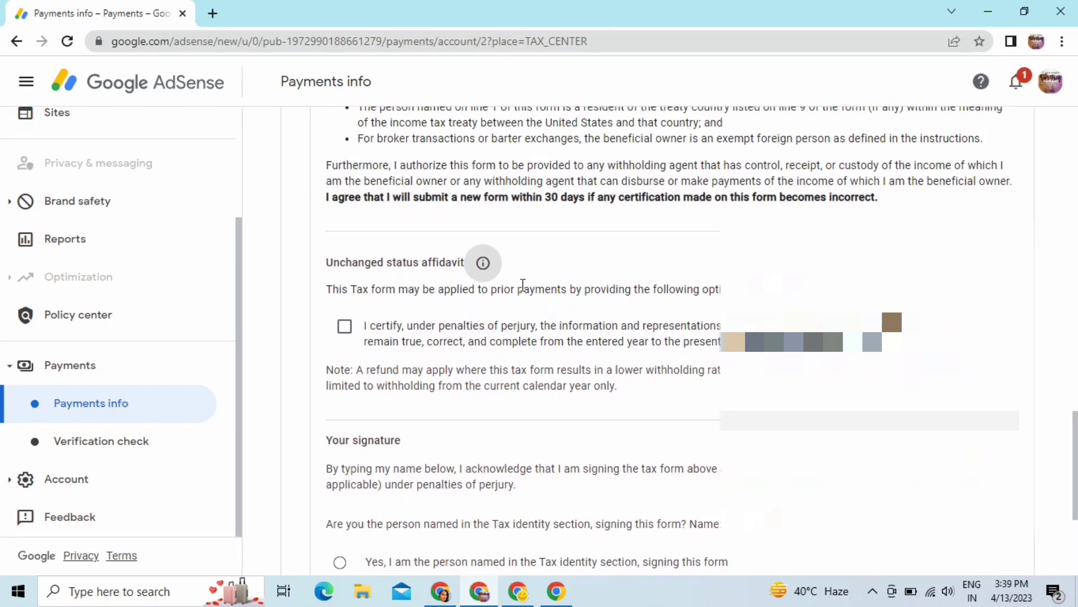
{"action": "left_click", "coordinate": [345, 327]}
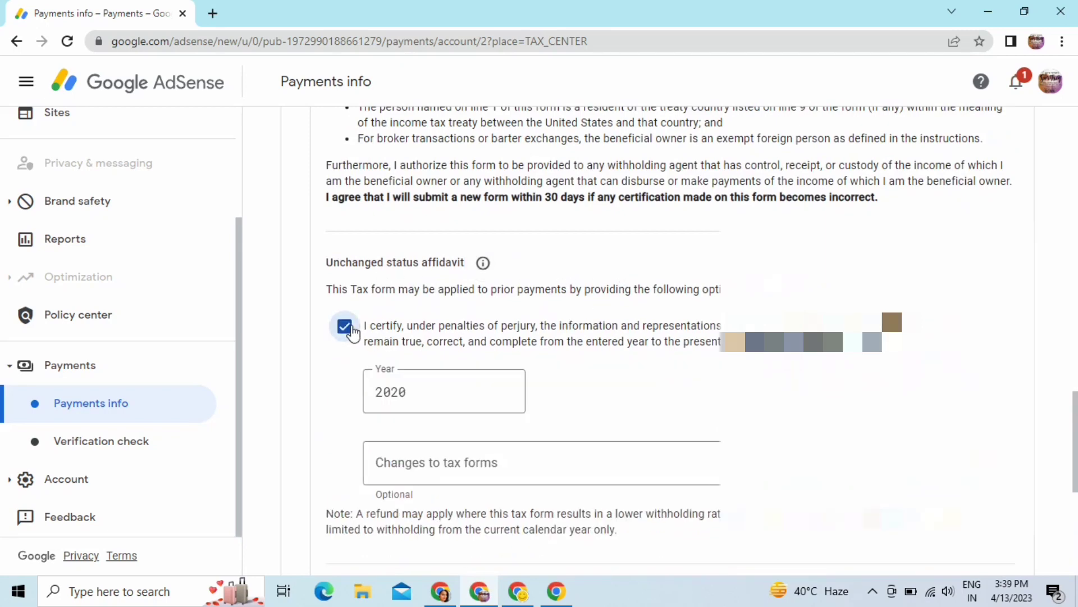
{"action": "left_click", "coordinate": [348, 330]}
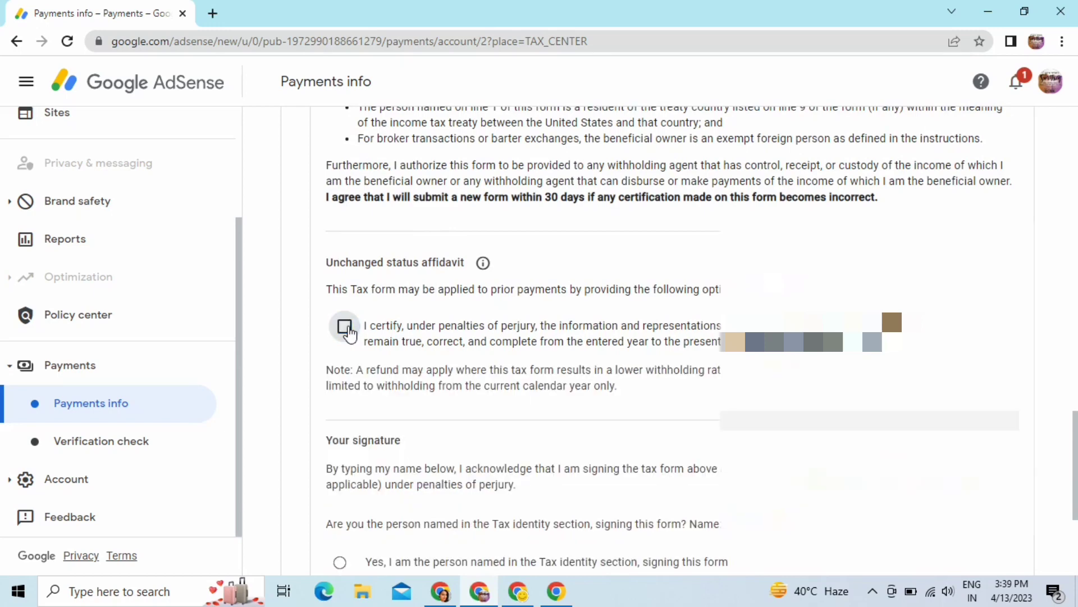
{"action": "left_click", "coordinate": [348, 330]}
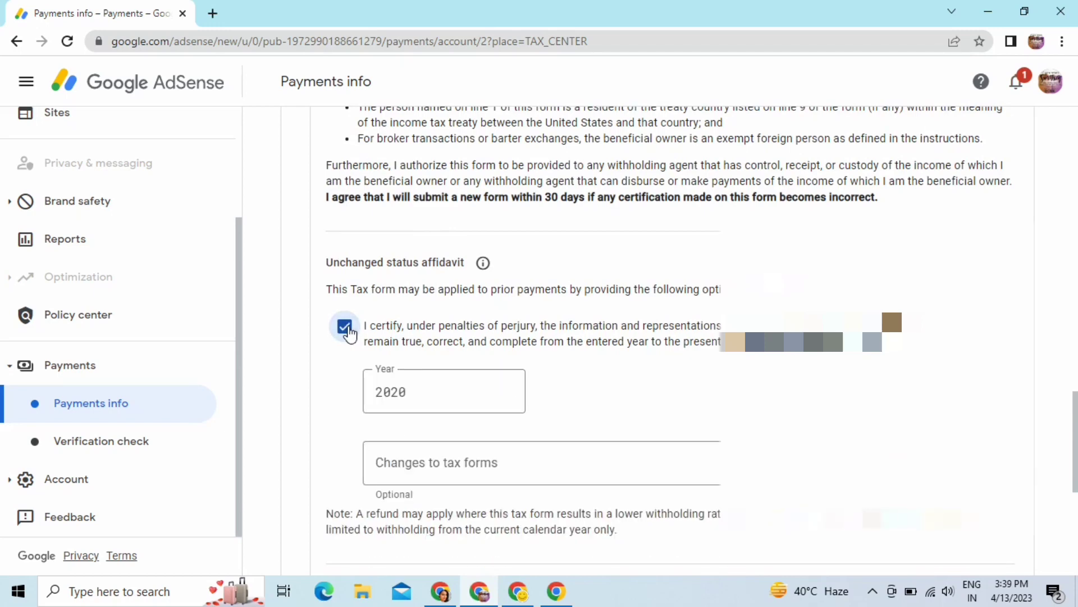
{"action": "left_click", "coordinate": [348, 331]}
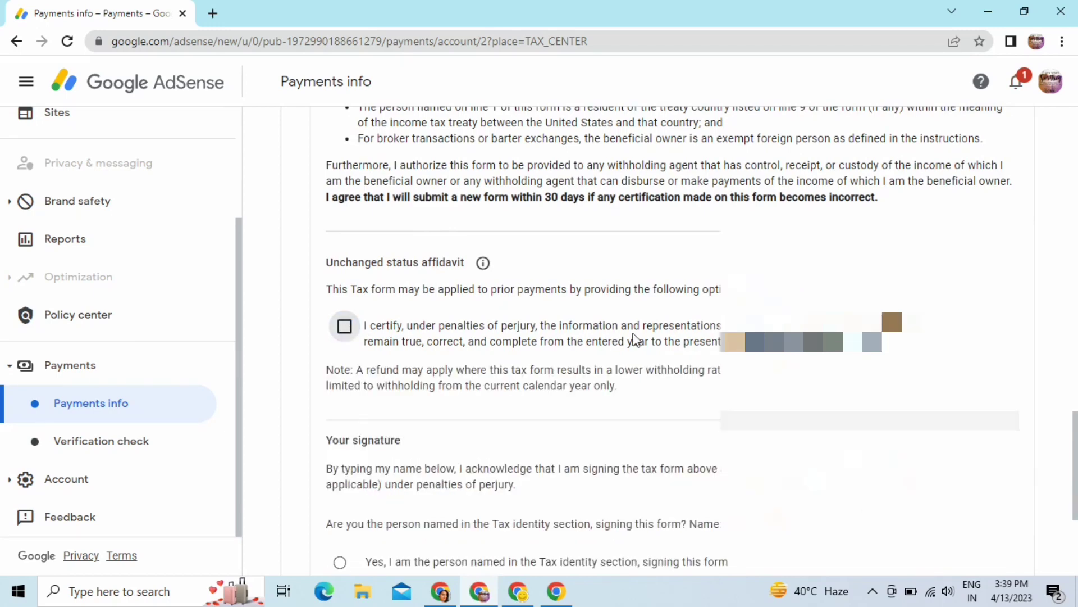
- Declare that the signer is the person named in the Tax identity section, sign with the full legal name, and submit the tax form
{"action": "scroll", "coordinate": [635, 340], "scroll_direction": "down", "scroll_amount": 3}
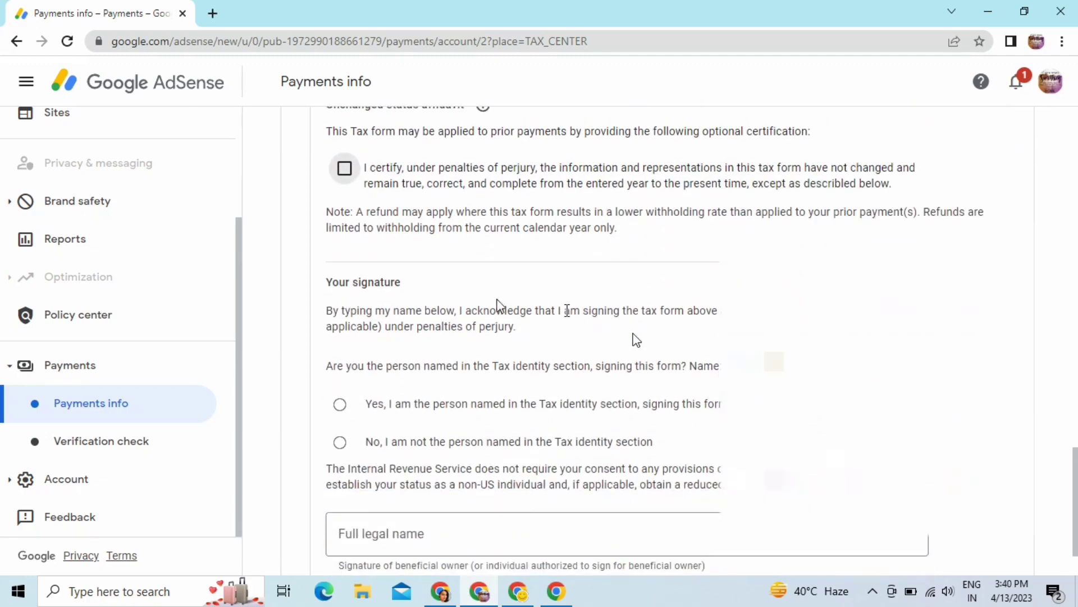
{"action": "scroll", "coordinate": [533, 309], "scroll_direction": "up", "scroll_amount": 4}
{"action": "scroll", "coordinate": [532, 309], "scroll_direction": "down", "scroll_amount": 5}
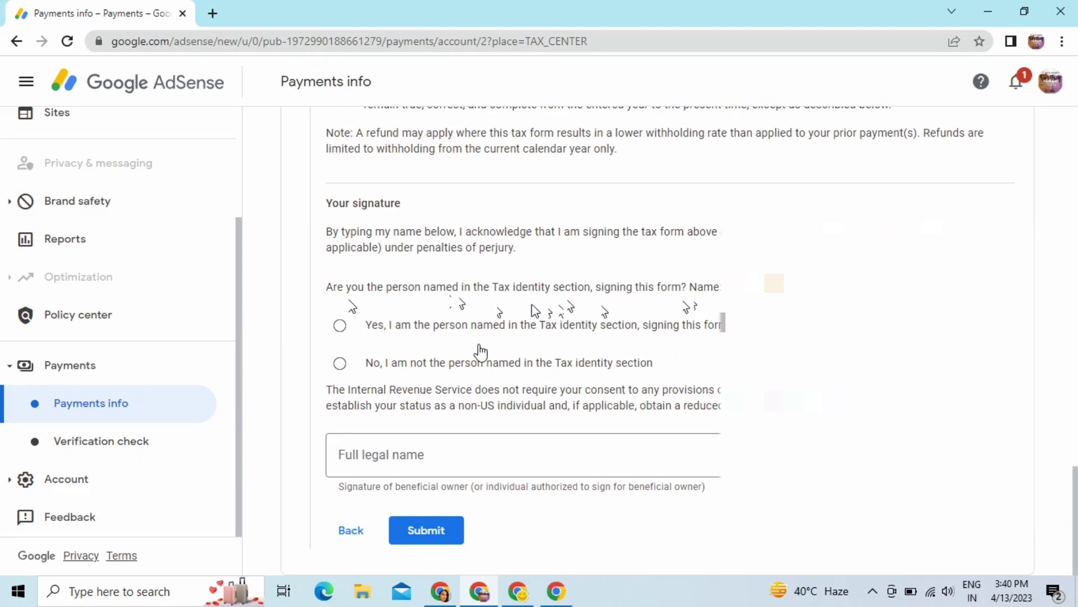
{"action": "left_click", "coordinate": [340, 326]}
{"action": "left_click", "coordinate": [384, 456]}
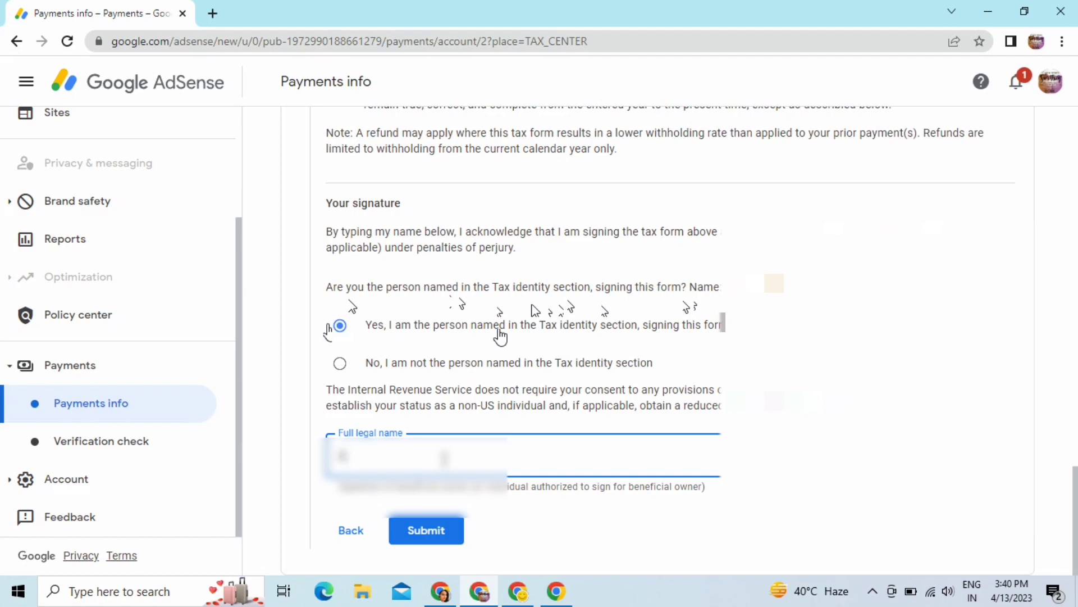
{"action": "type", "text": "aaaa"}
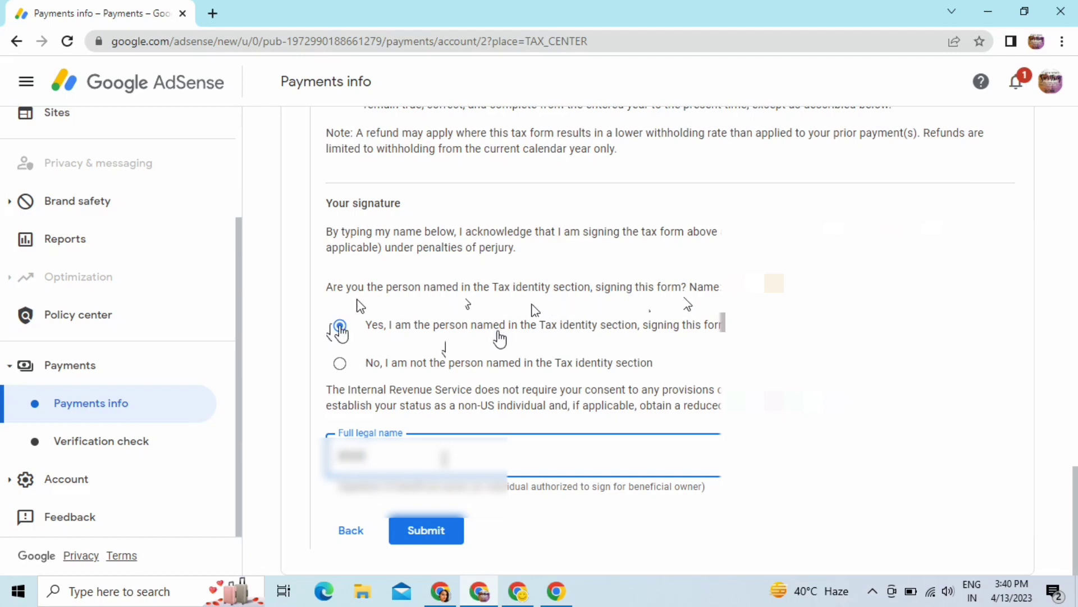
{"action": "type", "text": "aaaaaaa"}
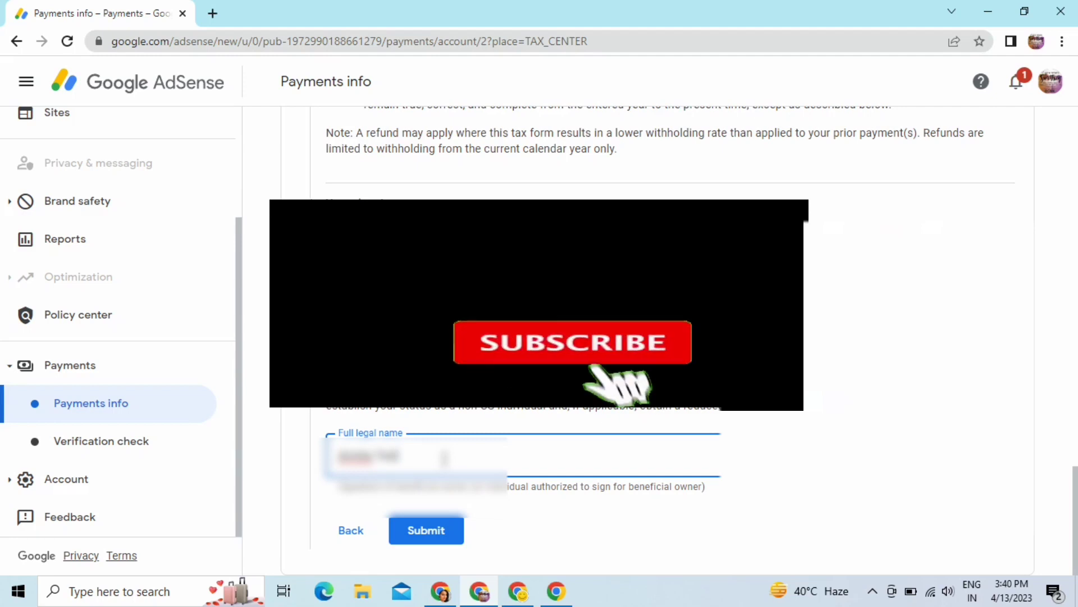
{"action": "type", "text": "aa"}
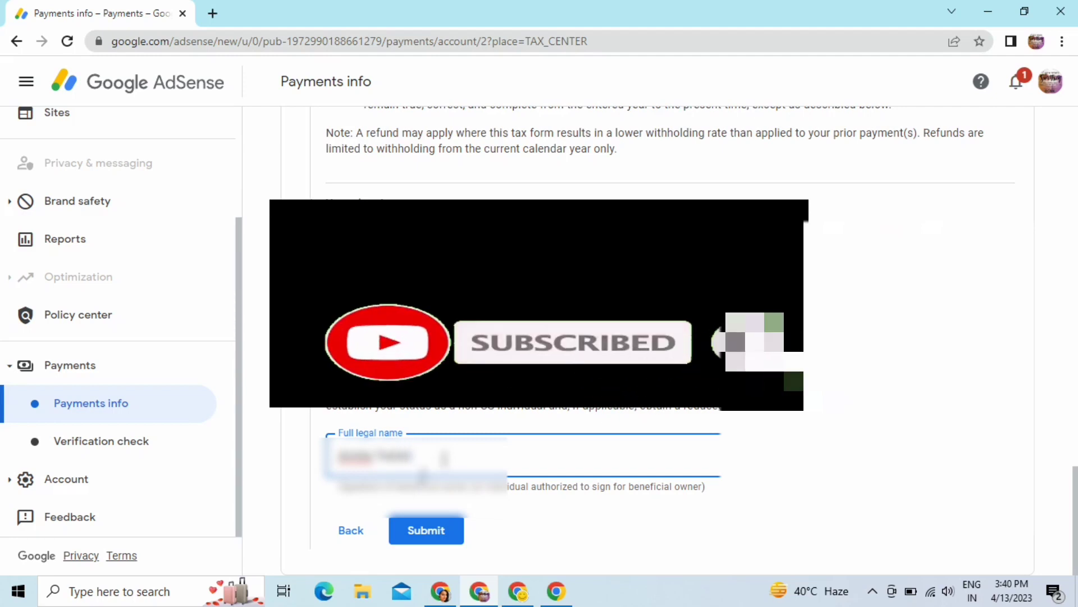
{"action": "left_click", "coordinate": [426, 537]}
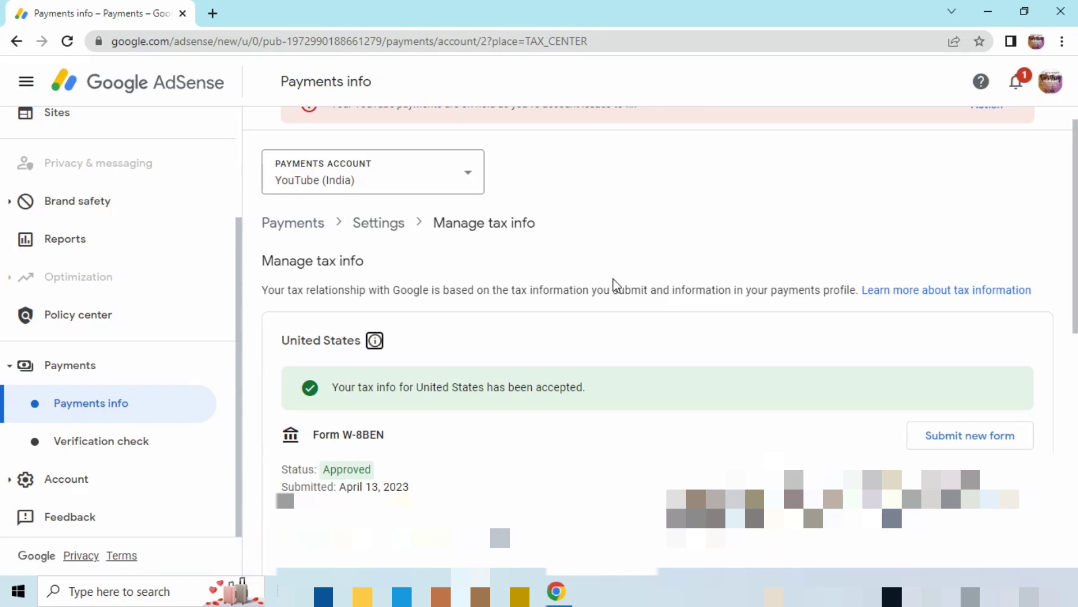
- Review the submitted United States tax info, including the W-8BEN approval status, form list, withholding rates and tax reporting details
{"action": "scroll", "coordinate": [613, 278], "scroll_direction": "down", "scroll_amount": 9}
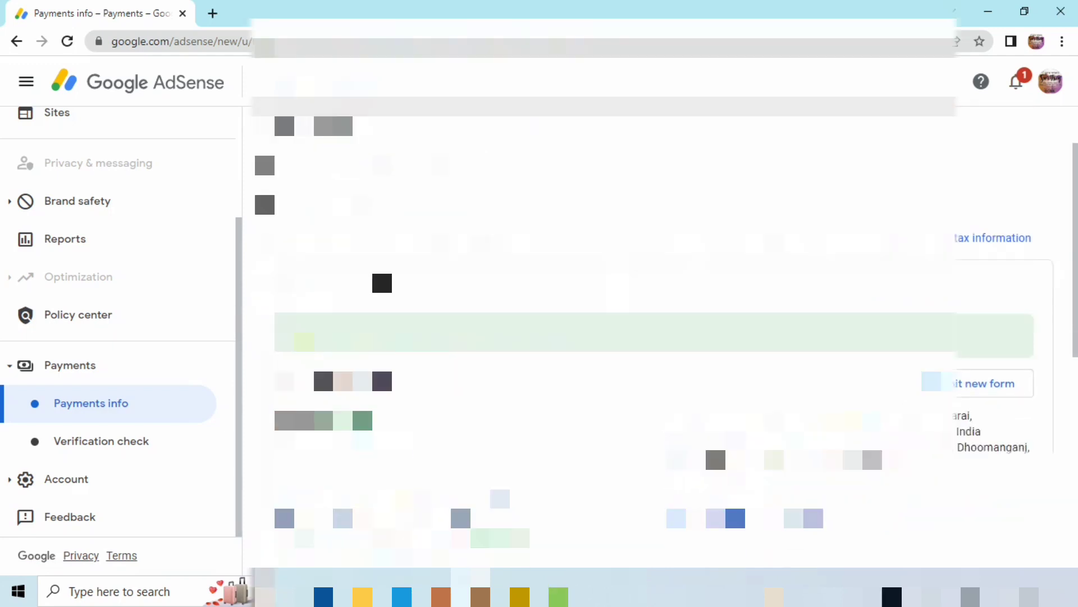
{"action": "scroll", "coordinate": [654, 337], "scroll_direction": "down", "scroll_amount": 1}
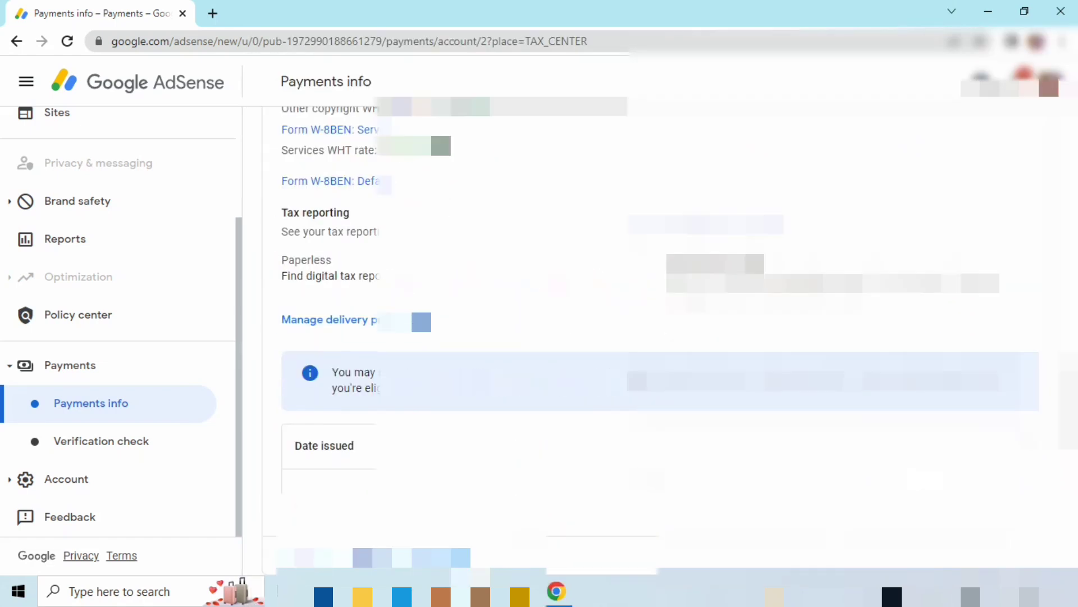
{"action": "scroll", "coordinate": [655, 337], "scroll_direction": "up", "scroll_amount": 6}
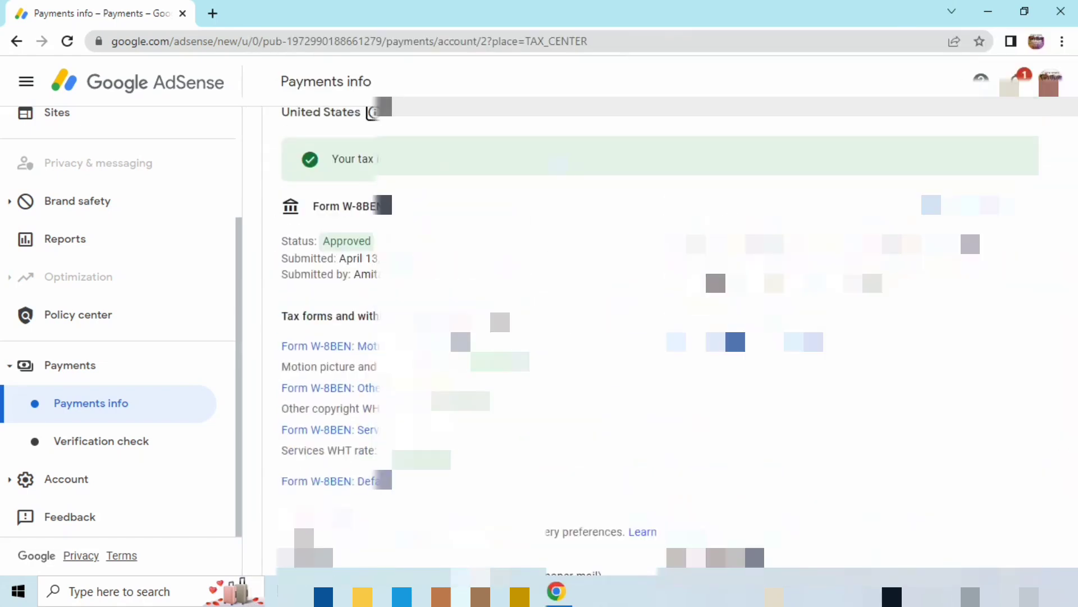
{"action": "scroll", "coordinate": [339, 270], "scroll_direction": "up", "scroll_amount": 1}
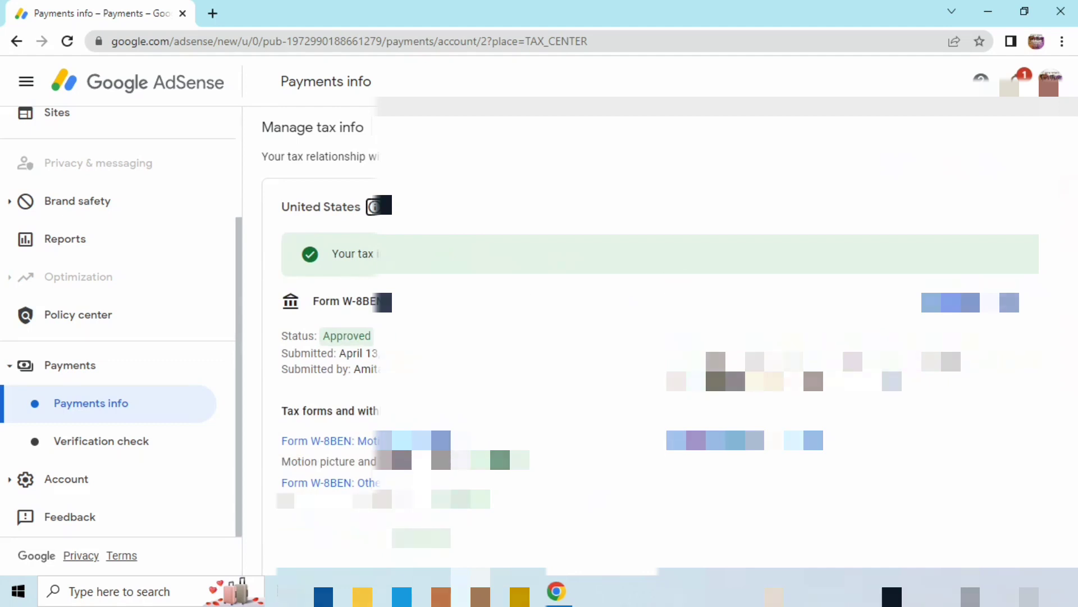
{"action": "scroll", "coordinate": [561, 337], "scroll_direction": "down", "scroll_amount": 5}
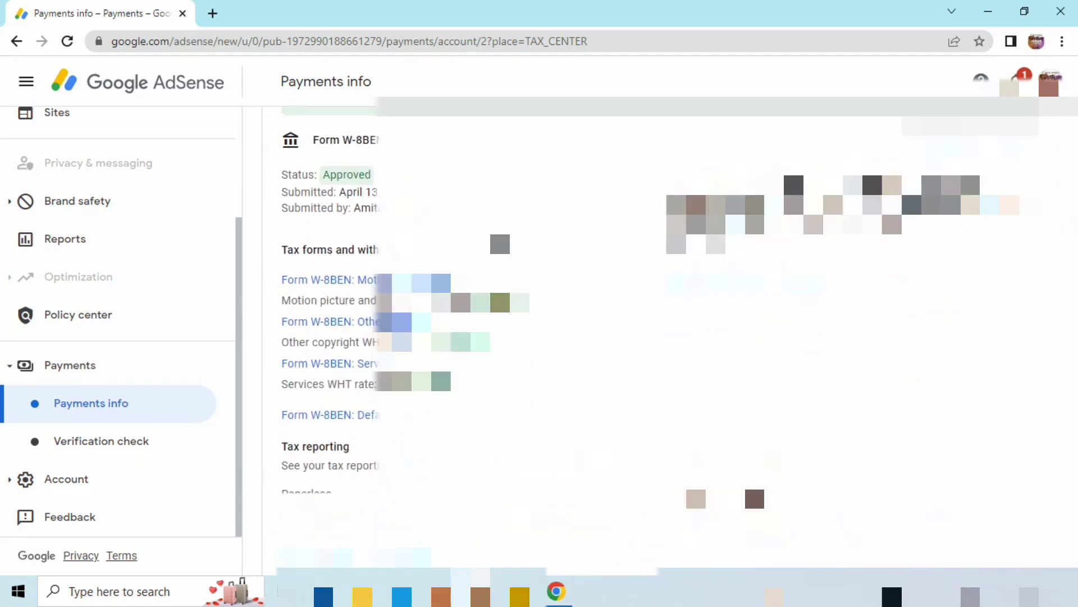
{"action": "scroll", "coordinate": [657, 337], "scroll_direction": "down", "scroll_amount": 3}
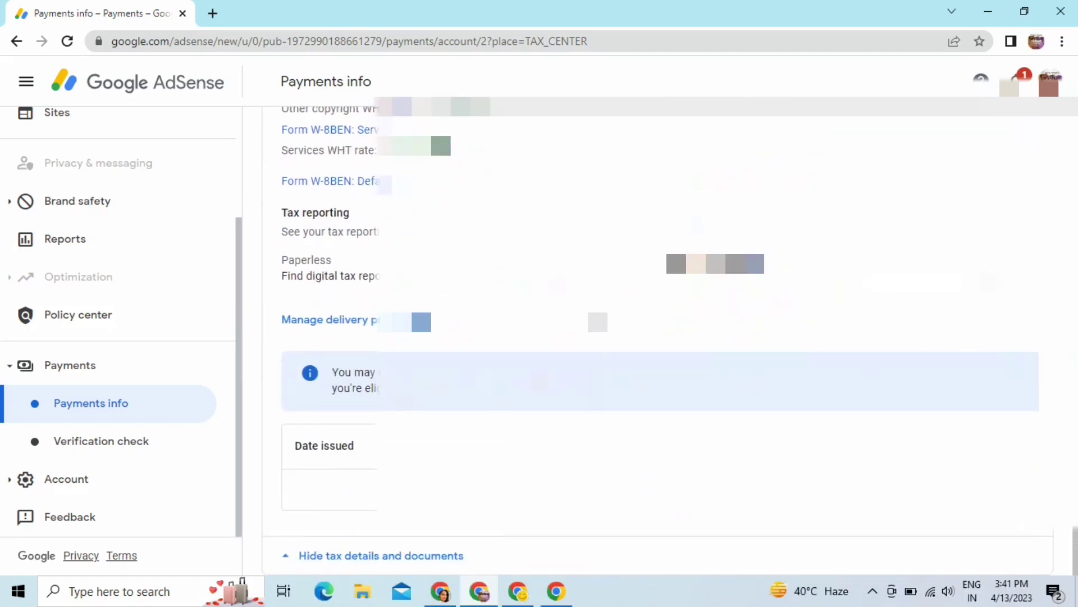